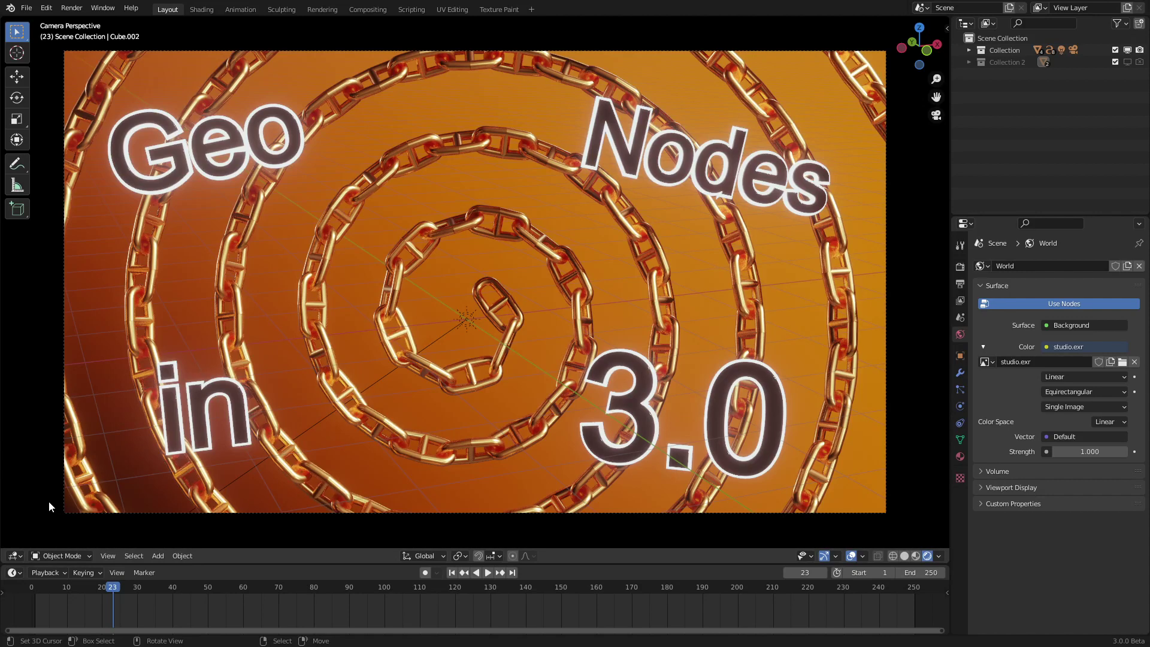
# Switch to the Shading workspace, hide Collection and show Collection 2 in the viewport
pyautogui.rightClick(49, 502)
pyautogui.moveTo(366, 324); pyautogui.dragTo(376, 330, button='middle')
pyautogui.scroll(4, 378, 330)
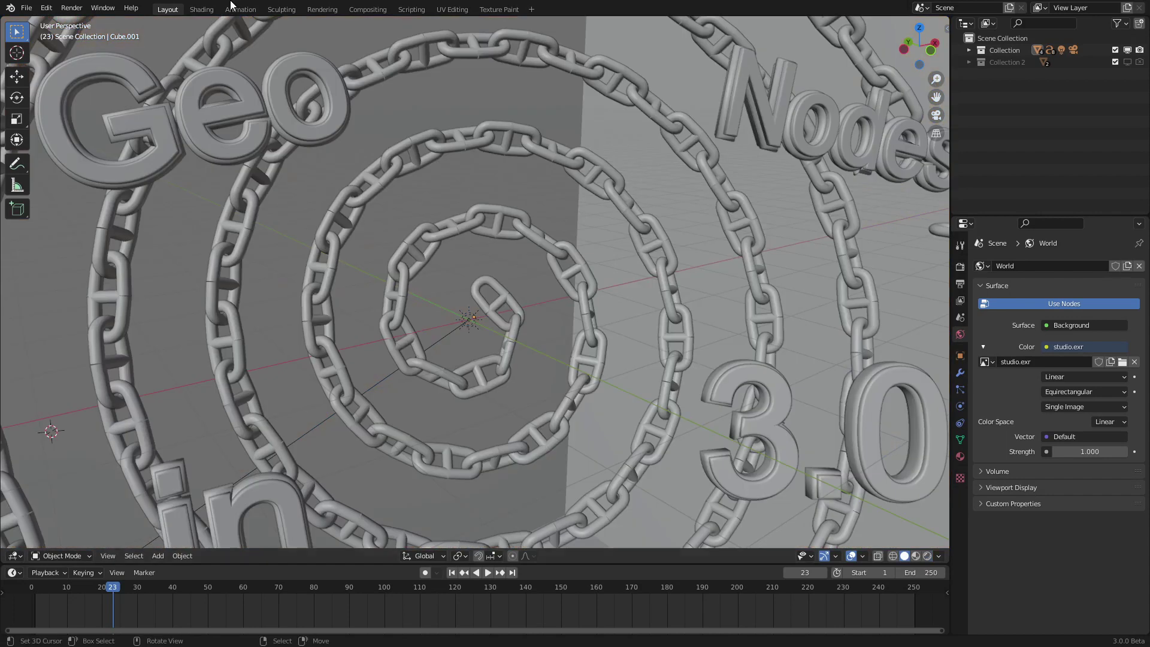
pyautogui.click(202, 10)
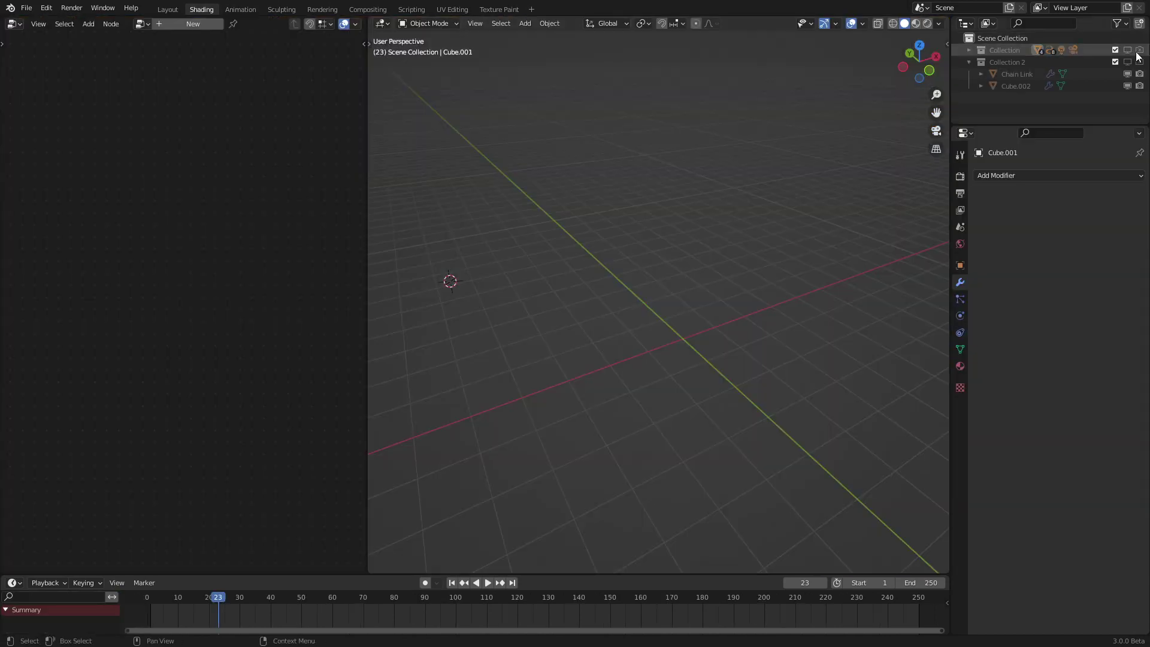
pyautogui.click(1127, 50)
pyautogui.click(1128, 62)
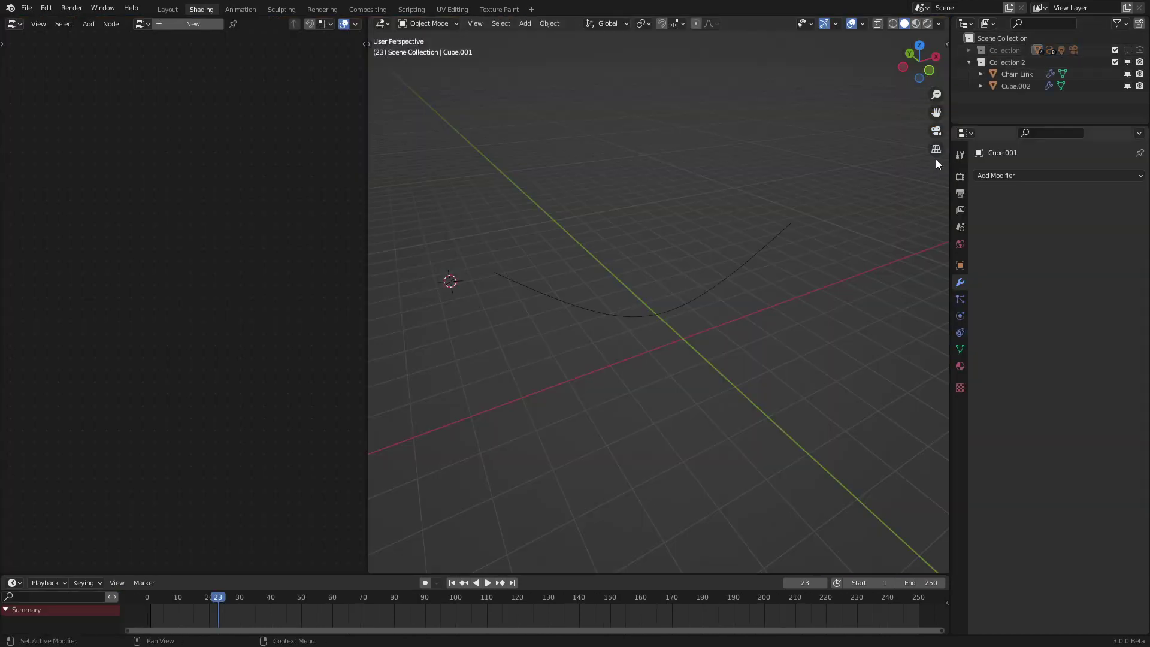
# Open Cube.002 for mesh editing with the curve's middle vertex selected, and enable viewport display of its GeometryNodes modifier
pyautogui.rightClick(734, 275)
pyautogui.moveTo(734, 275); pyautogui.dragTo(726, 272, button='middle')
pyautogui.press('Tab')
pyautogui.rightClick(625, 385)
pyautogui.scroll(-4, 624, 375)
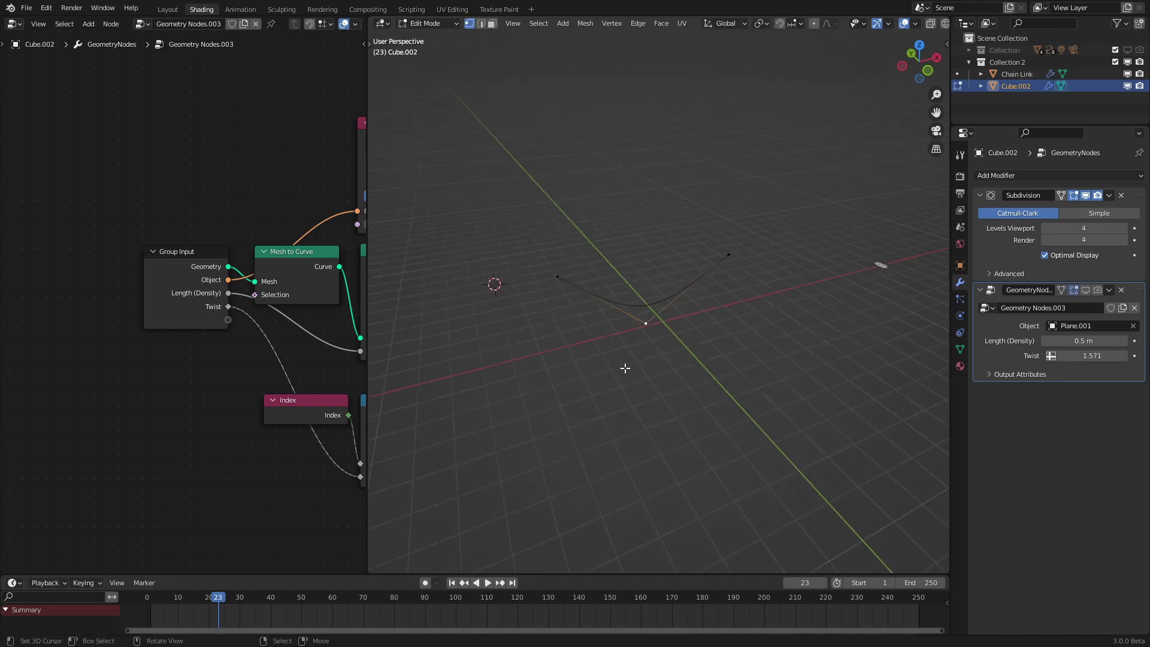
pyautogui.moveTo(624, 367); pyautogui.dragTo(617, 350, button='middle')
pyautogui.press('g')
pyautogui.rightClick(600, 320)
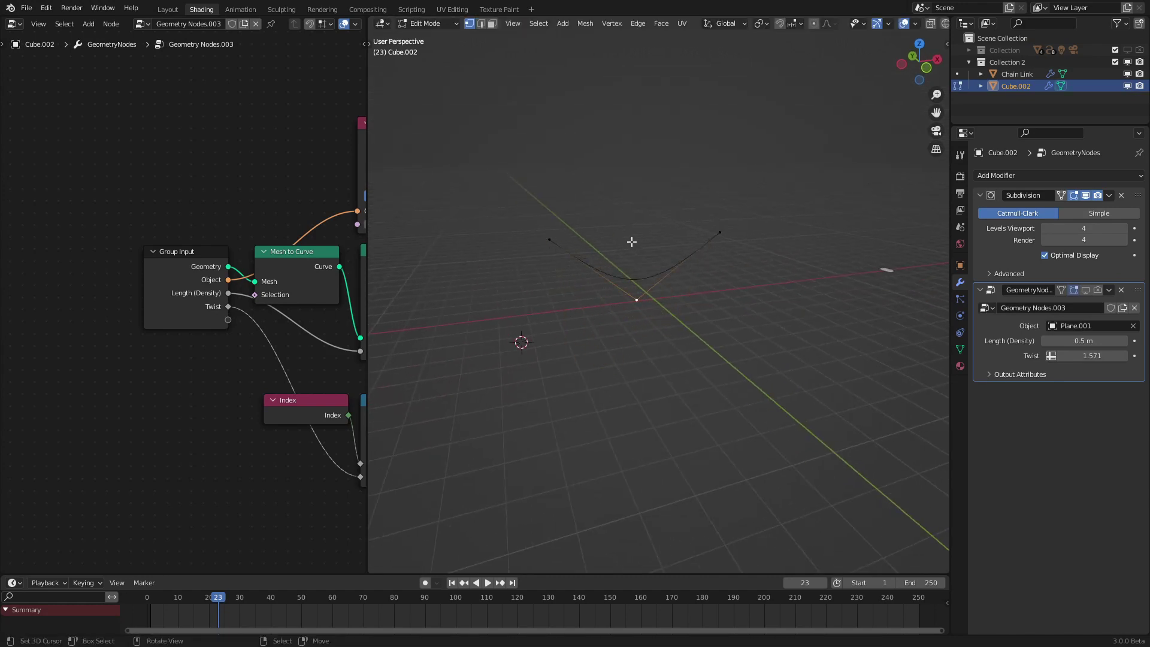
pyautogui.scroll(2, 682, 278)
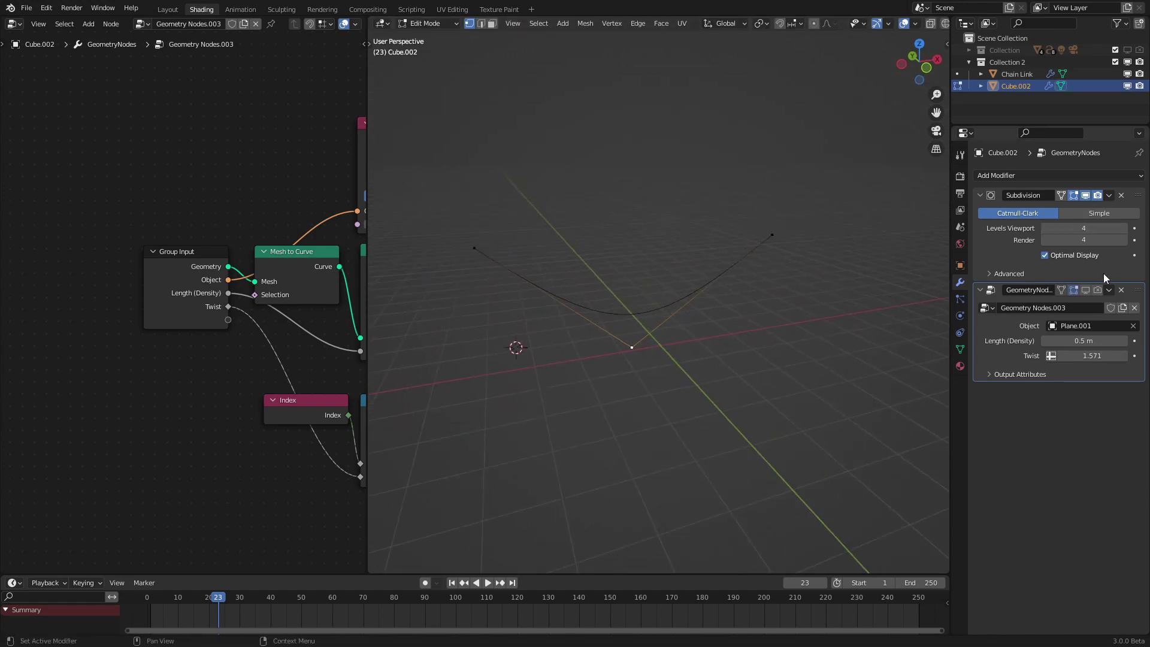
pyautogui.click(1086, 289)
pyautogui.moveTo(657, 356); pyautogui.dragTo(670, 372, button='middle')
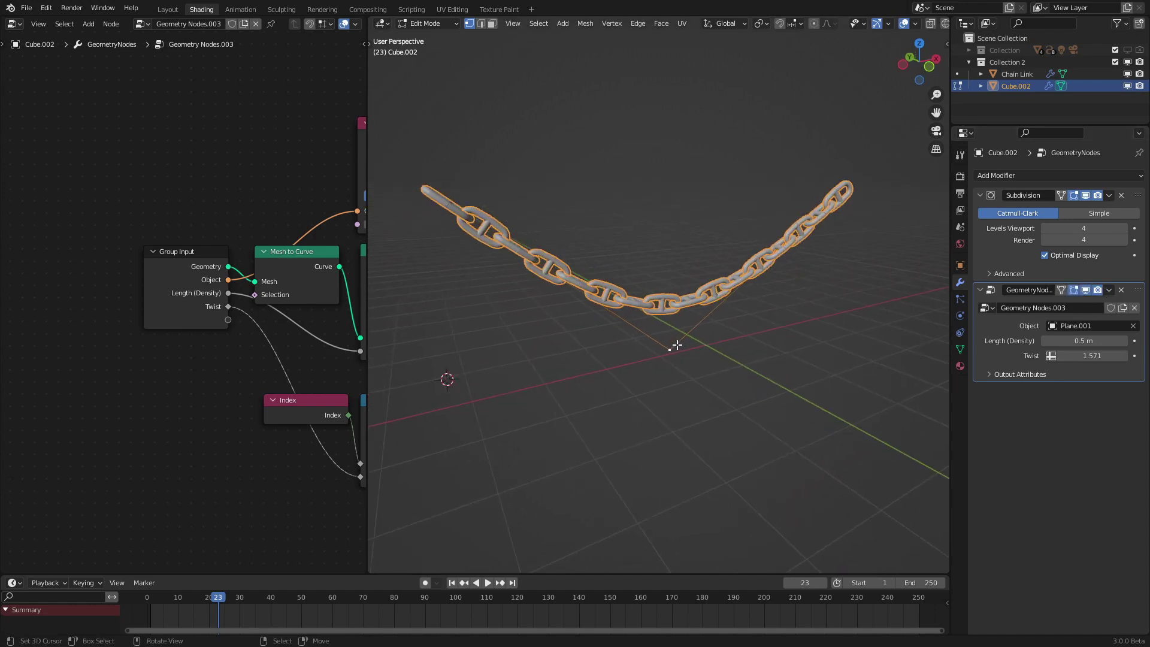
# Move the middle vertex of the chain's guide curve down along the global Z axis
pyautogui.press('g')
pyautogui.rightClick(711, 442)
pyautogui.scroll(-2, 710, 441)
pyautogui.press('g')
pyautogui.press('z')
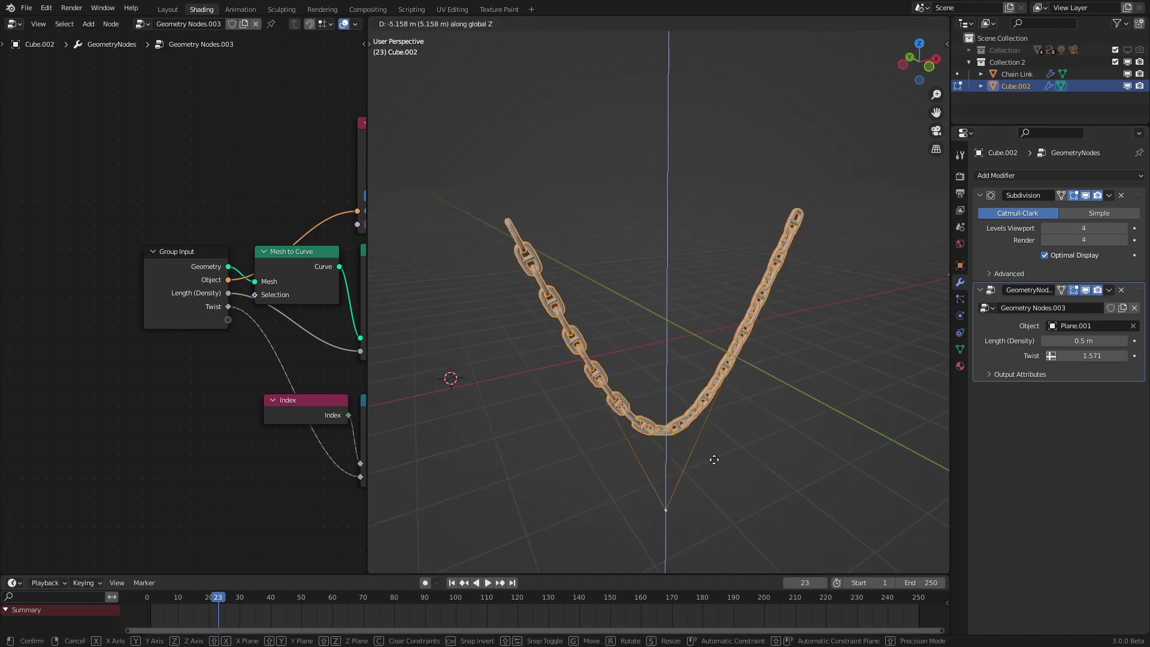
pyautogui.click(727, 384)
# Move the end vertex of the chain's guide curve freely to reshape the chain, and return to Object Mode
pyautogui.rightClick(494, 250)
pyautogui.scroll(-3, 591, 275)
pyautogui.press('g')
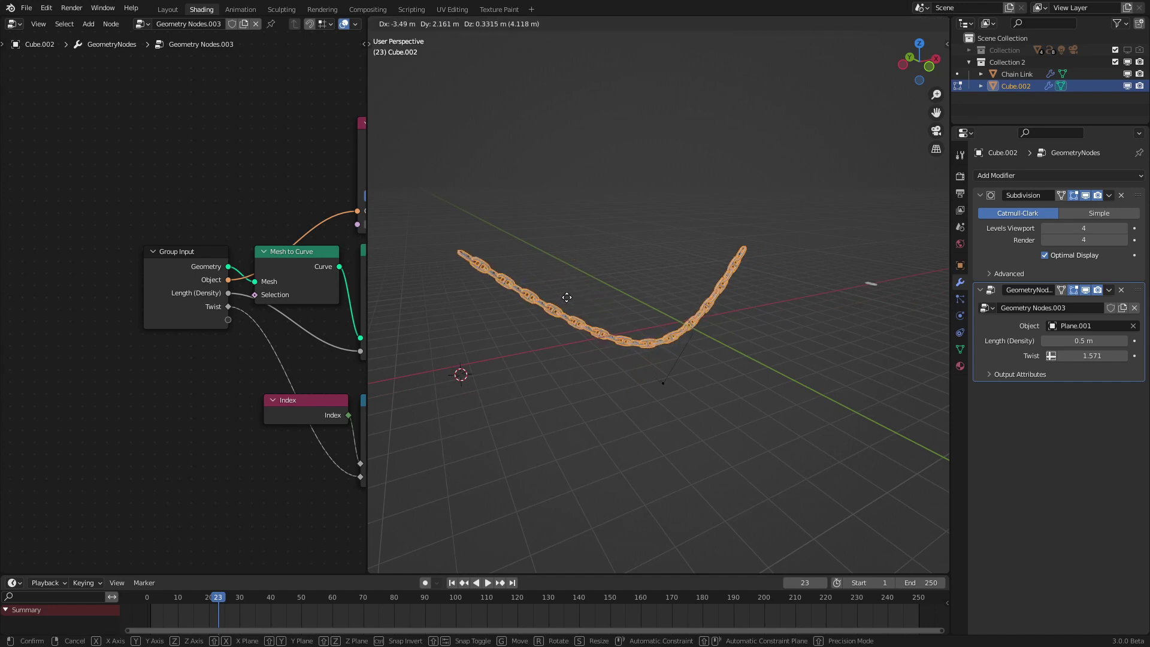
pyautogui.click(532, 296)
pyautogui.press('Tab')
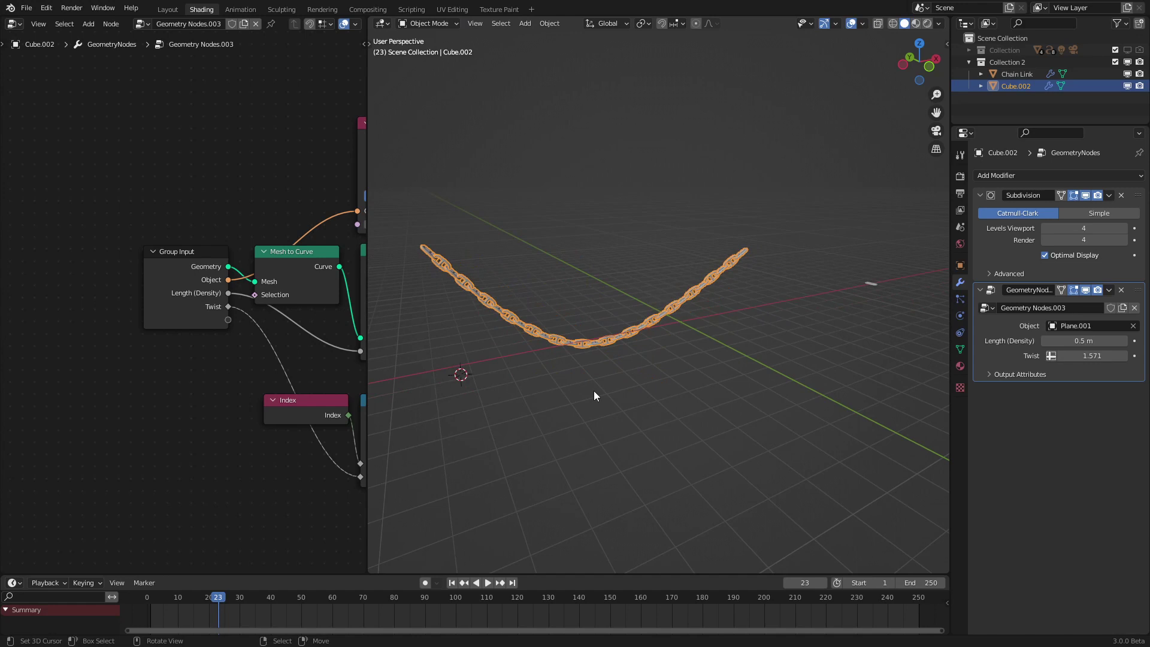
# Deselect Cube.002 to inspect the finished chain up close, and hide the object from the viewport
pyautogui.hotkey('alt', 'a')
pyautogui.keyDown('ctrl'); pyautogui.moveTo(594, 390); pyautogui.dragTo(781, 268, button='middle'); pyautogui.keyUp('ctrl')
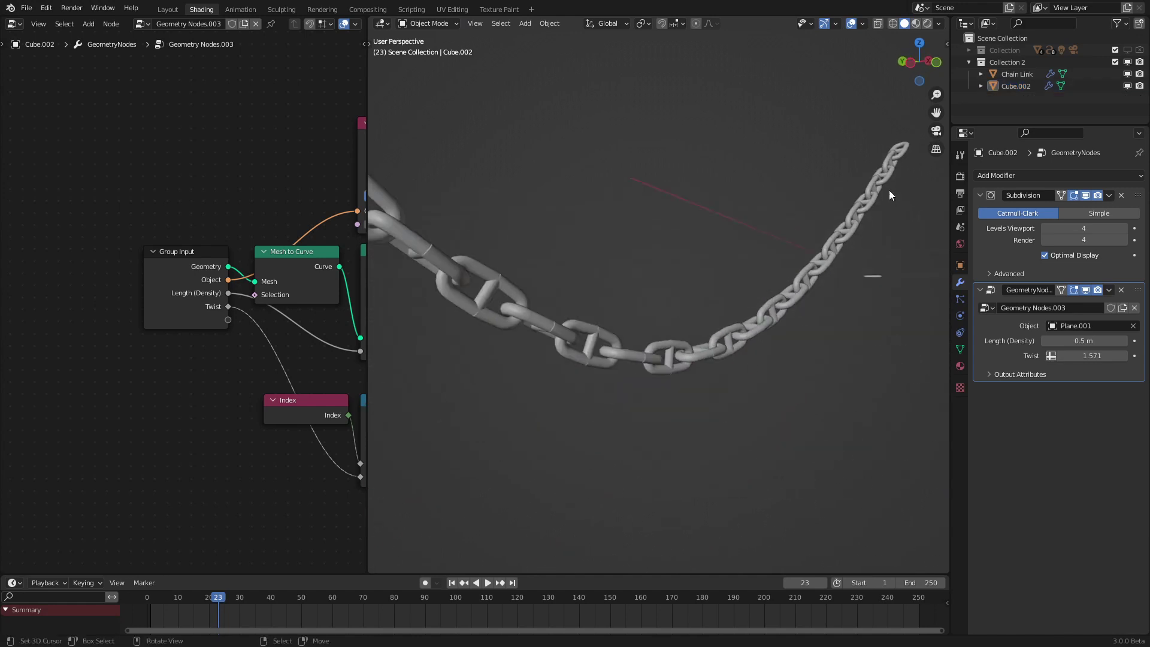
pyautogui.press('Tab')
pyautogui.press('Tab')
pyautogui.rightClick(782, 326)
pyautogui.press('h')
# Add a plane mesh and clear its location so it sits at the world origin
pyautogui.moveTo(828, 297); pyautogui.dragTo(771, 357, button='middle')
pyautogui.hotkey('shift', 'a')
pyautogui.moveTo(771, 356)
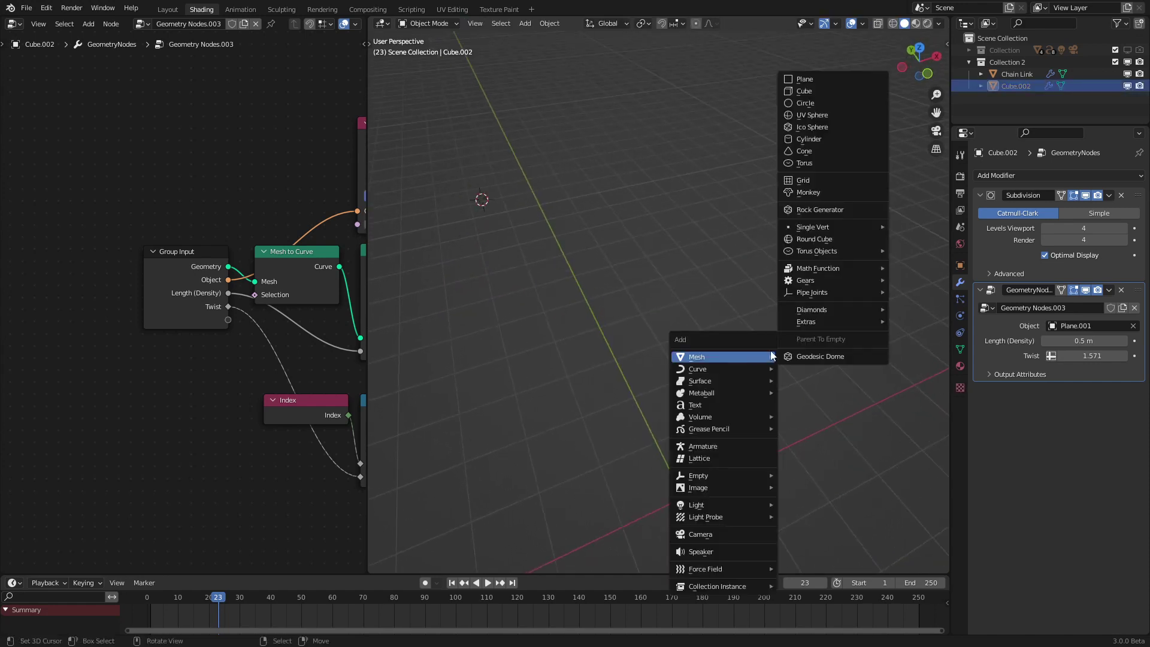
pyautogui.click(823, 78)
pyautogui.hotkey('alt', 'g')
pyautogui.moveTo(713, 437); pyautogui.dragTo(691, 393, button='middle')
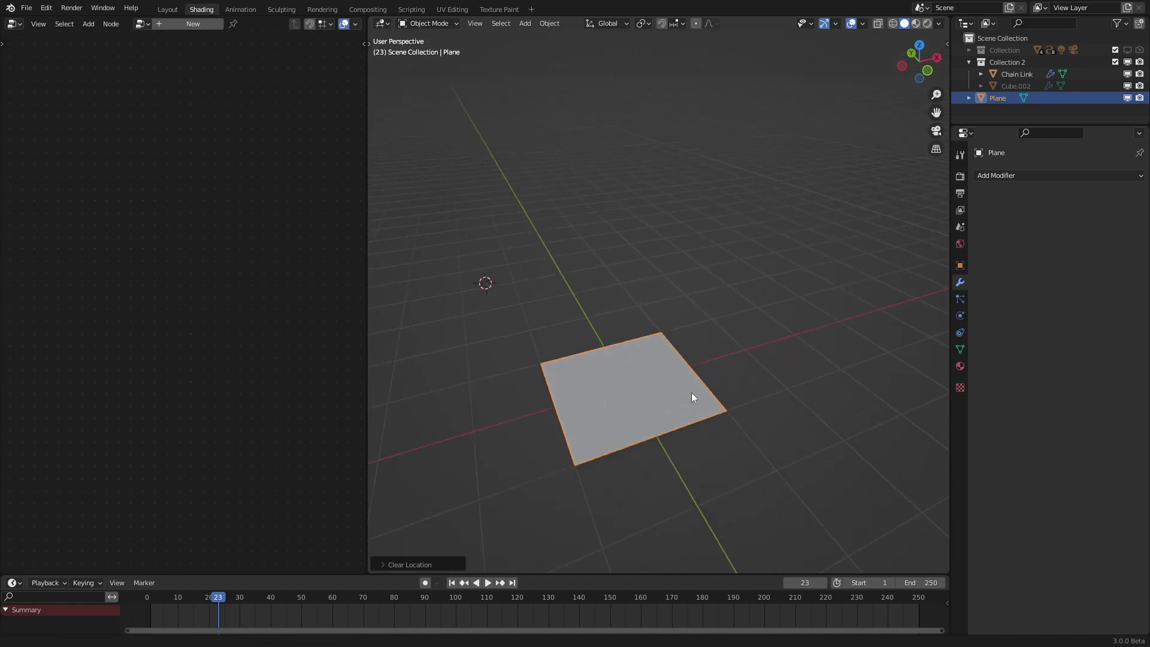
# Delete the vertices of the plane's back edge and add a midpoint vertex to the remaining front edge
pyautogui.press('Tab')
pyautogui.press('x')
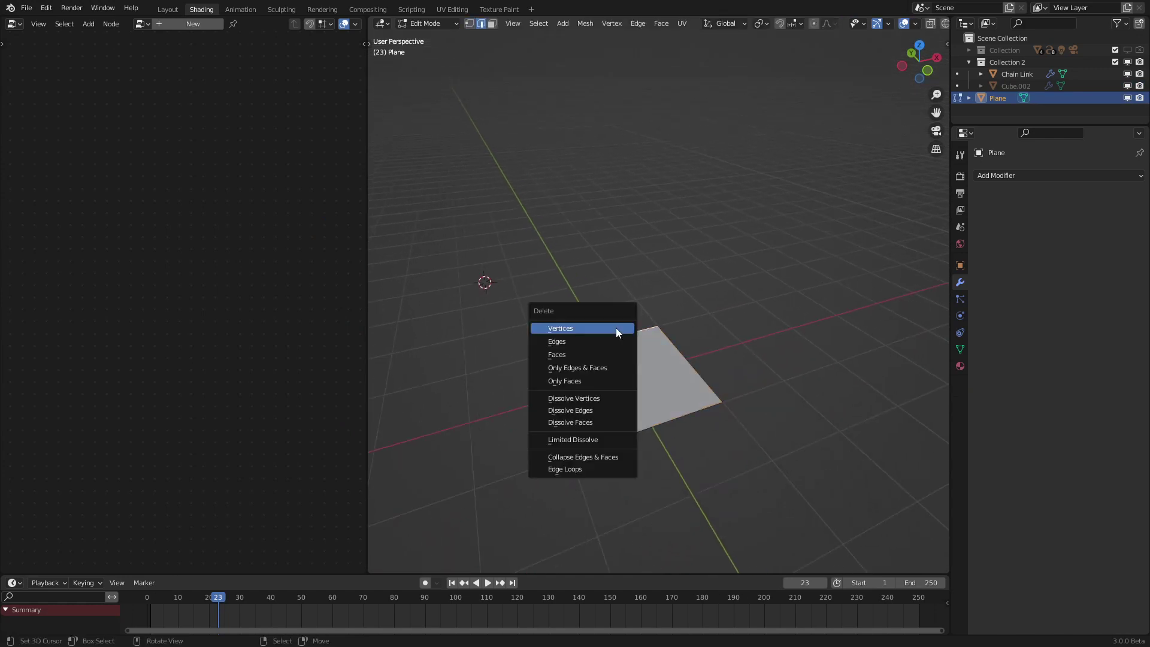
pyautogui.click(616, 328)
pyautogui.press('a')
pyautogui.press('f')
pyautogui.rightClick(750, 386)
pyautogui.click(748, 384)
# Raise the two end vertices of the edge line along Z into a V shape and return to Object Mode
pyautogui.rightClick(724, 401)
pyautogui.keyDown('shift'); pyautogui.rightClick(576, 453); pyautogui.keyUp('shift')
pyautogui.moveTo(613, 453); pyautogui.dragTo(603, 447, button='middle')
pyautogui.press('g')
pyautogui.press('z')
pyautogui.click(606, 383)
pyautogui.press('Tab')
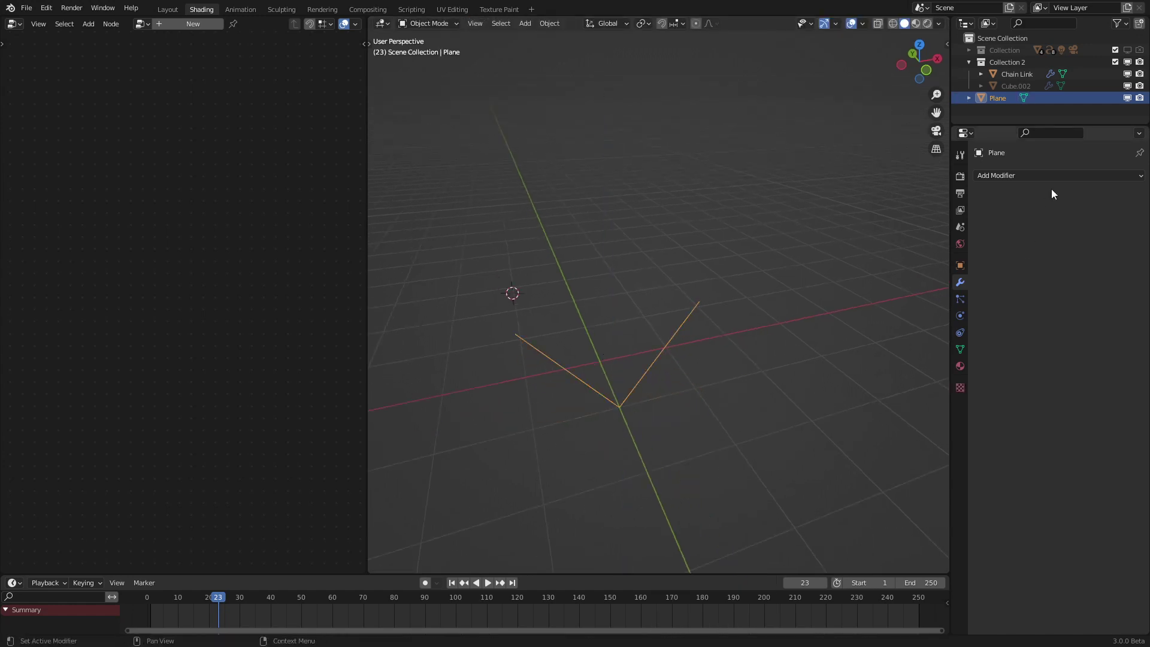
# Add a Subdivision Surface modifier to the plane with viewport and render levels of 3, and deselect the object
pyautogui.click(1036, 174)
pyautogui.click(912, 395)
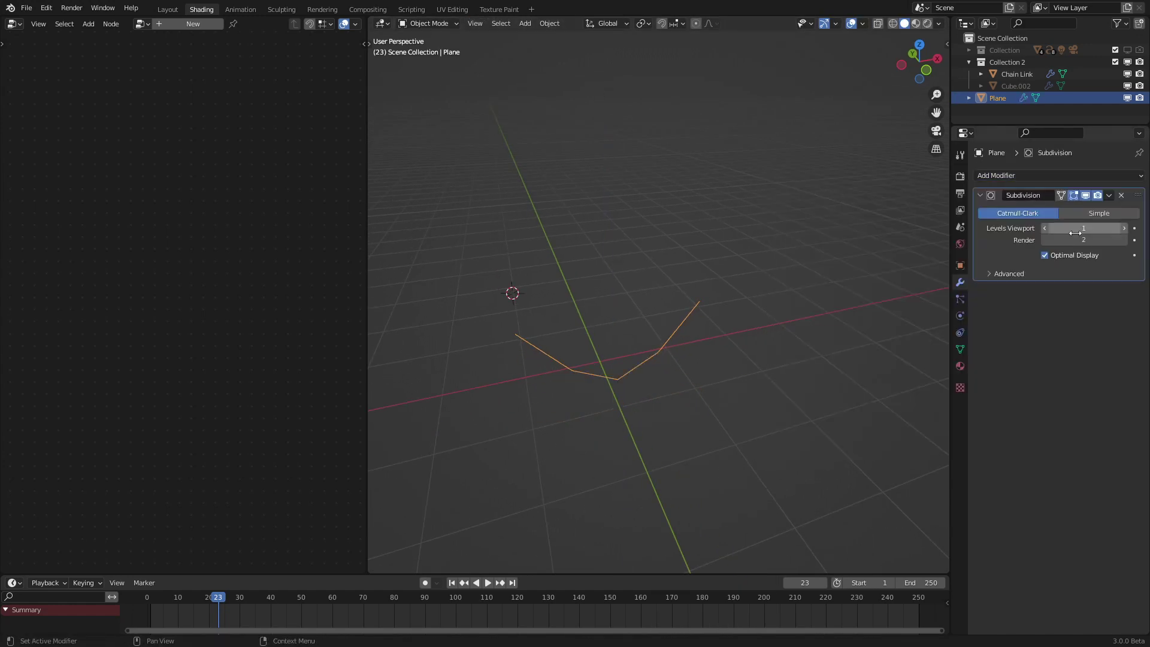
pyautogui.moveTo(1076, 230); pyautogui.dragTo(1076, 241)
pyautogui.write('3')
pyautogui.press('Return')
pyautogui.click(704, 378)
pyautogui.moveTo(705, 377); pyautogui.dragTo(688, 314, button='middle')
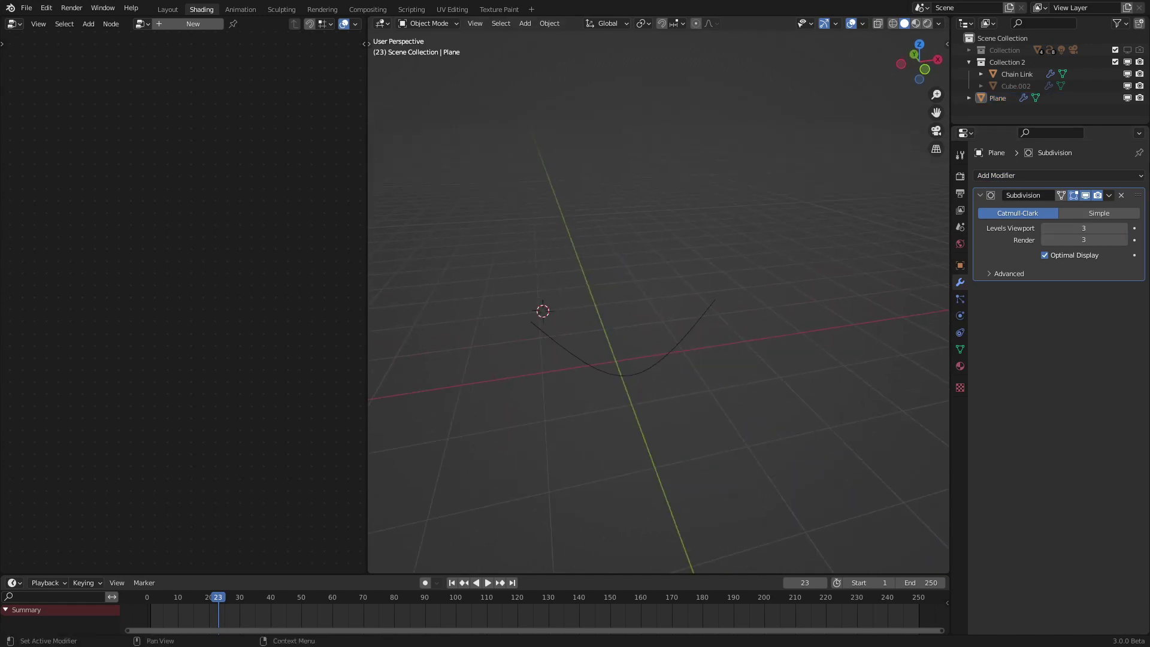
# Add a Geometry Nodes modifier to the plane and insert a Mesh to Curve node between Group Input and Group Output
pyautogui.click(1069, 175)
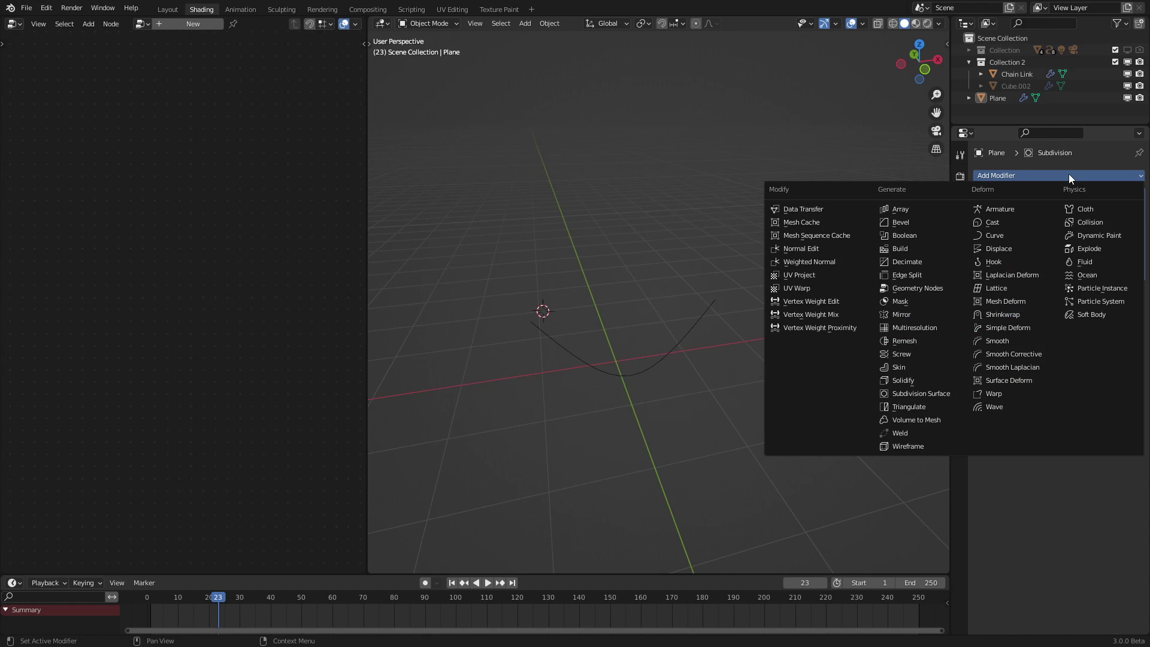
pyautogui.click(914, 288)
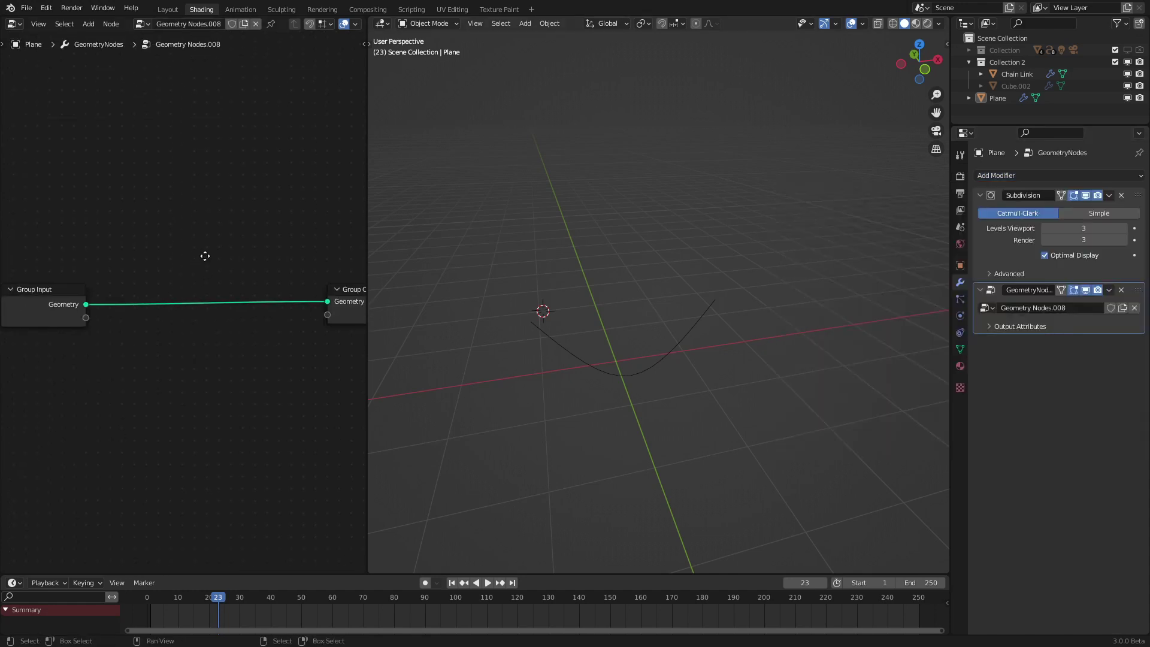
pyautogui.hotkey('shift', 'a')
pyautogui.moveTo(150, 259)
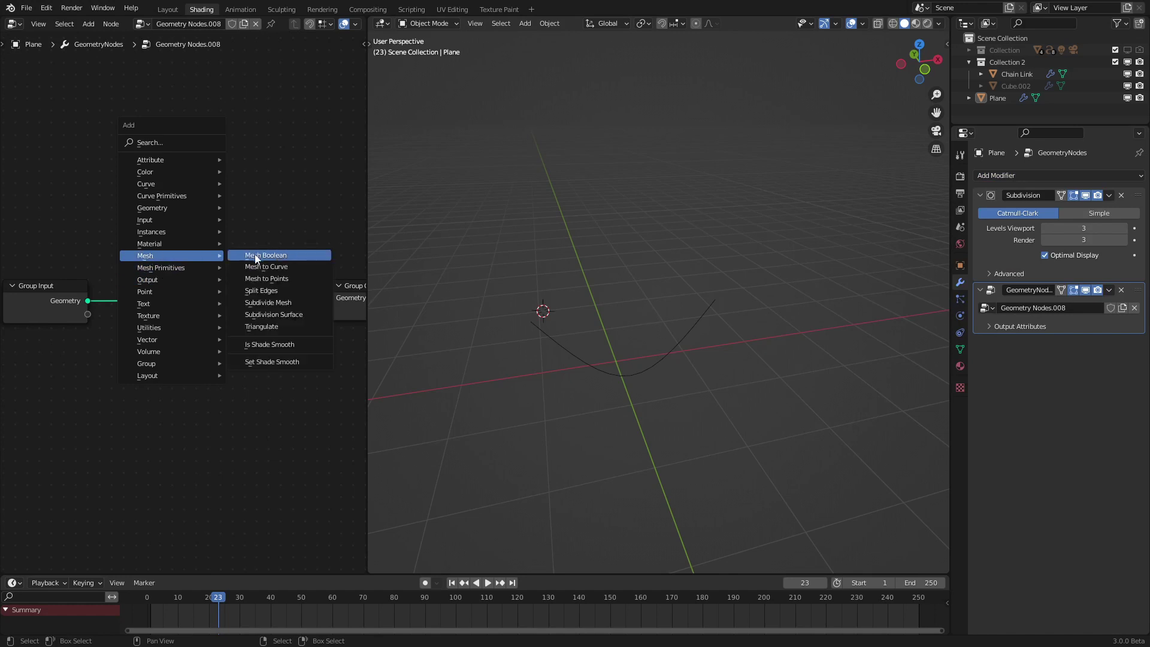
pyautogui.click(267, 267)
pyautogui.click(117, 283)
# Move the Group Input and Mesh to Curve nodes together horizontally away from Group Output to make room
pyautogui.keyDown('shift'); pyautogui.click(57, 307); pyautogui.keyUp('shift')
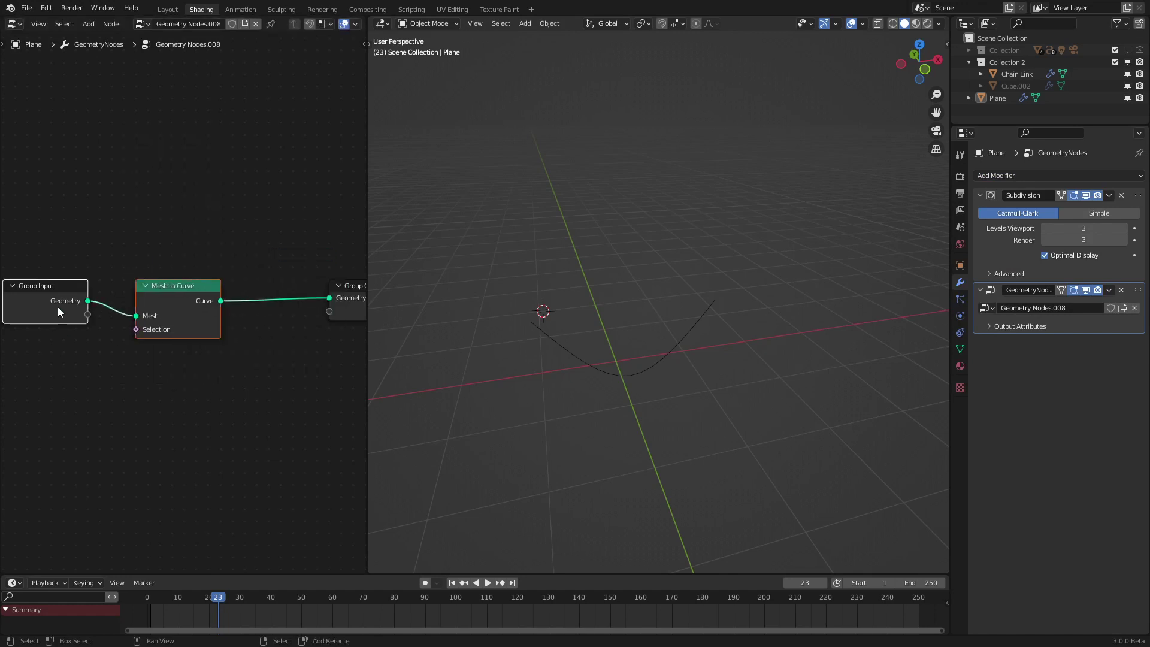
pyautogui.scroll(-2, 196, 291)
pyautogui.moveTo(200, 300); pyautogui.dragTo(251, 318, button='middle')
pyautogui.press('g')
pyautogui.press('x')
pyautogui.click(96, 349)
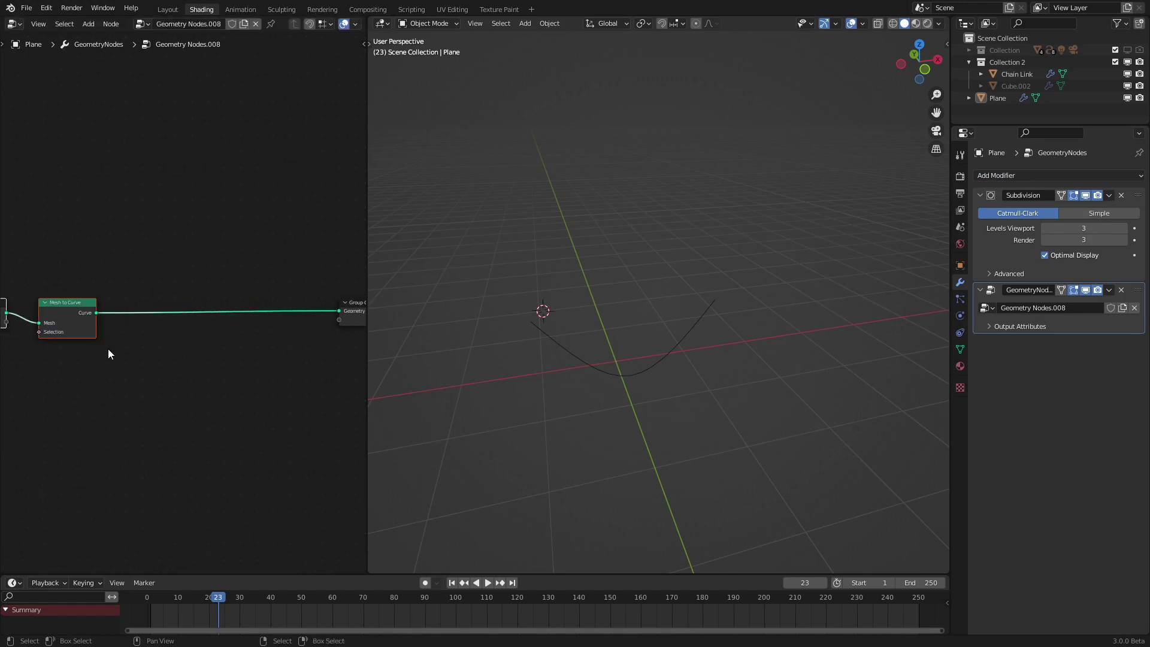
pyautogui.click(131, 353)
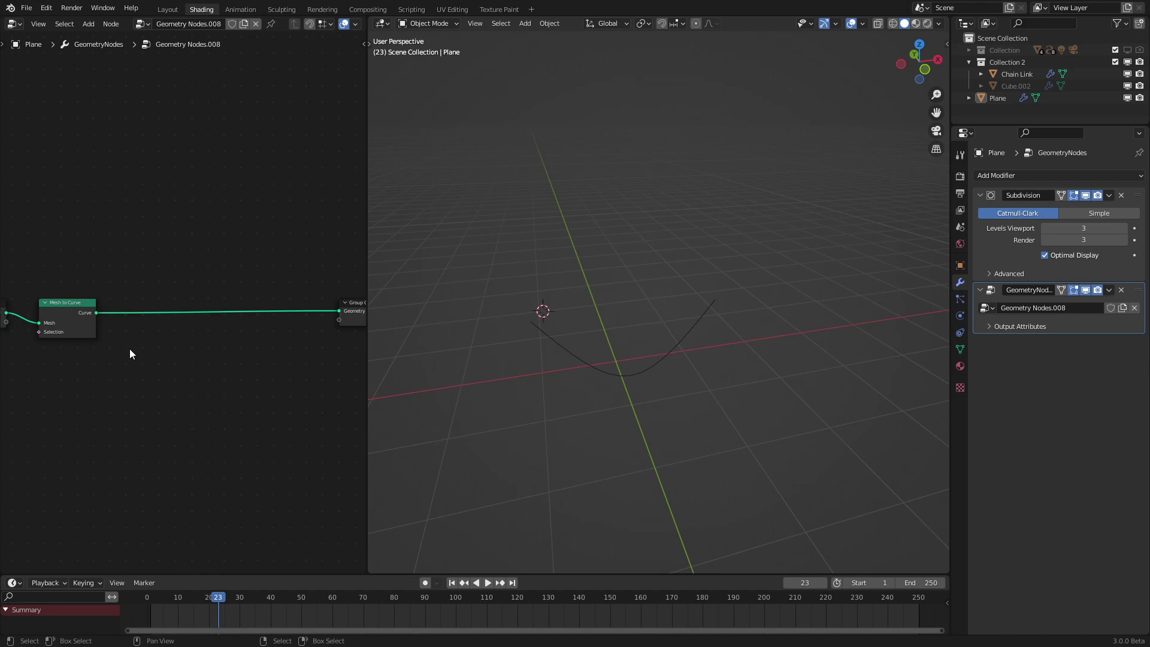
# Insert a Curve to Points node between Mesh to Curve and Group Output
pyautogui.hotkey('shift', 'a')
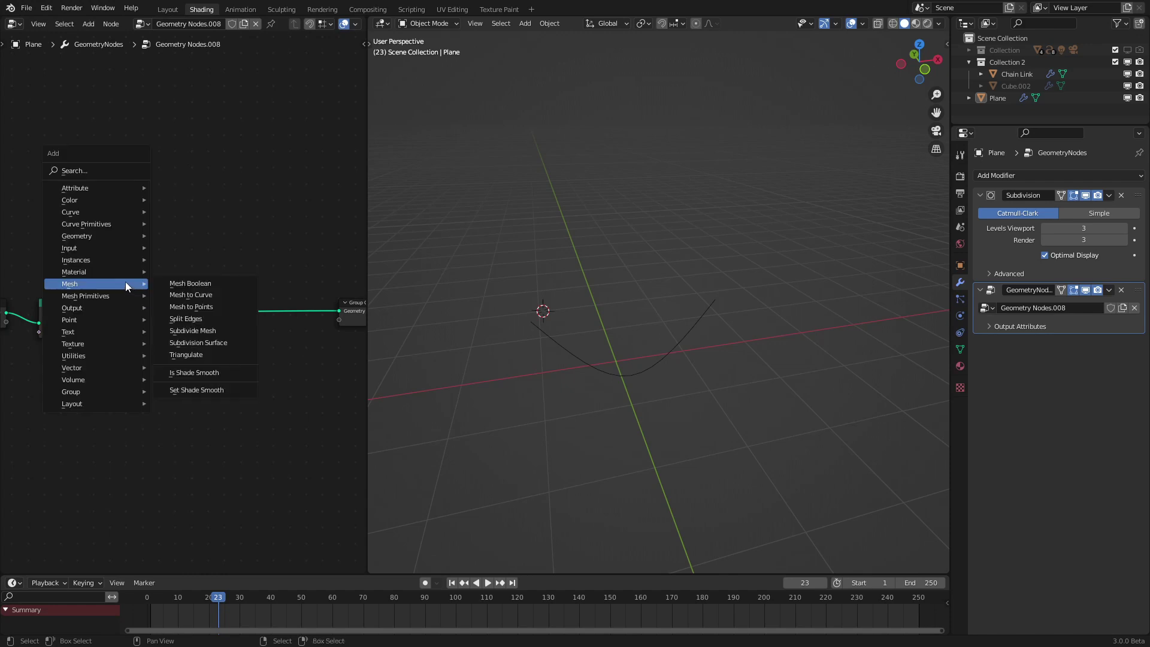
pyautogui.moveTo(96, 218)
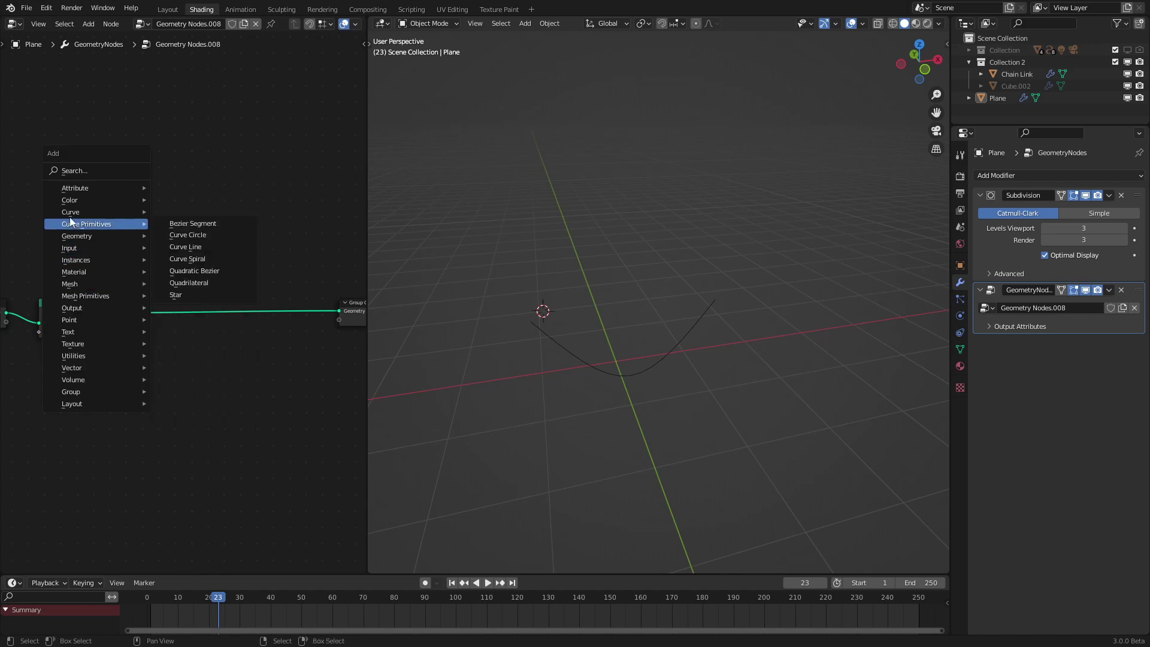
pyautogui.click(216, 239)
pyautogui.click(114, 292)
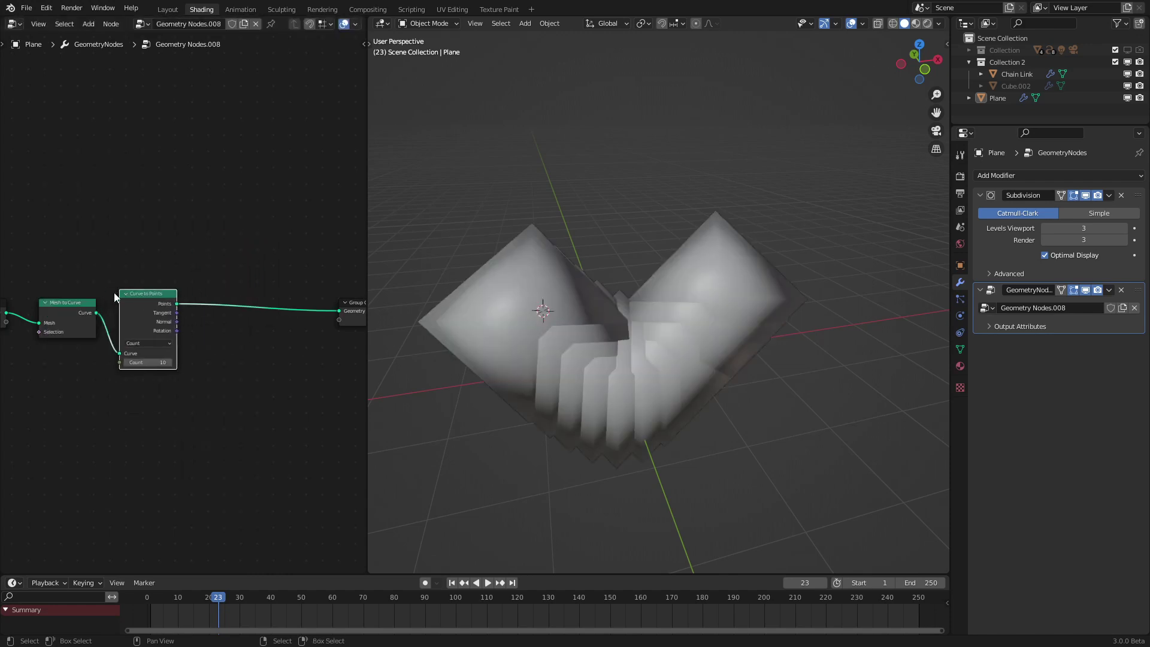
# Set the Curve to Points node to Length mode with a length of 0.5 m
pyautogui.scroll(4, 249, 311)
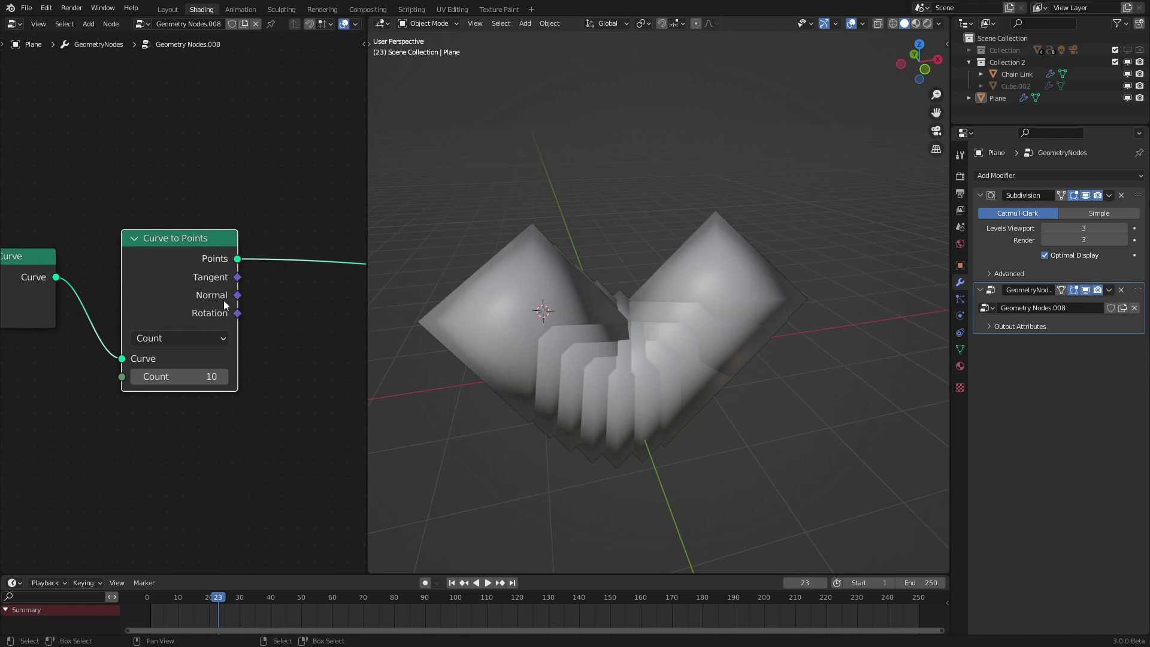
pyautogui.click(196, 344)
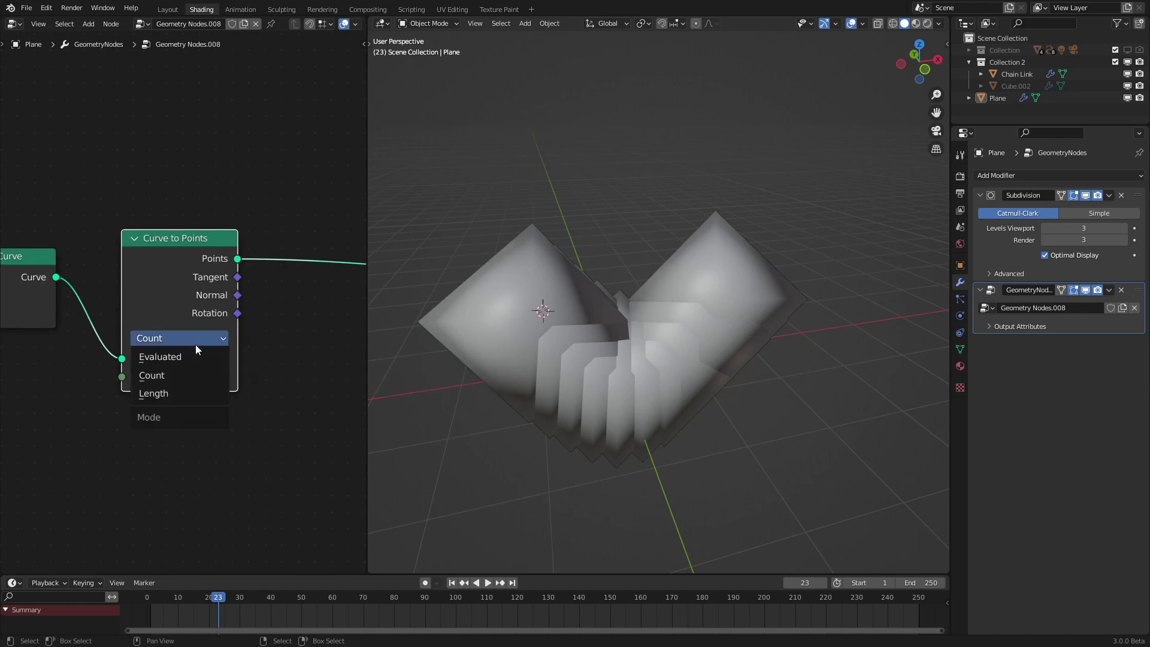
pyautogui.click(167, 394)
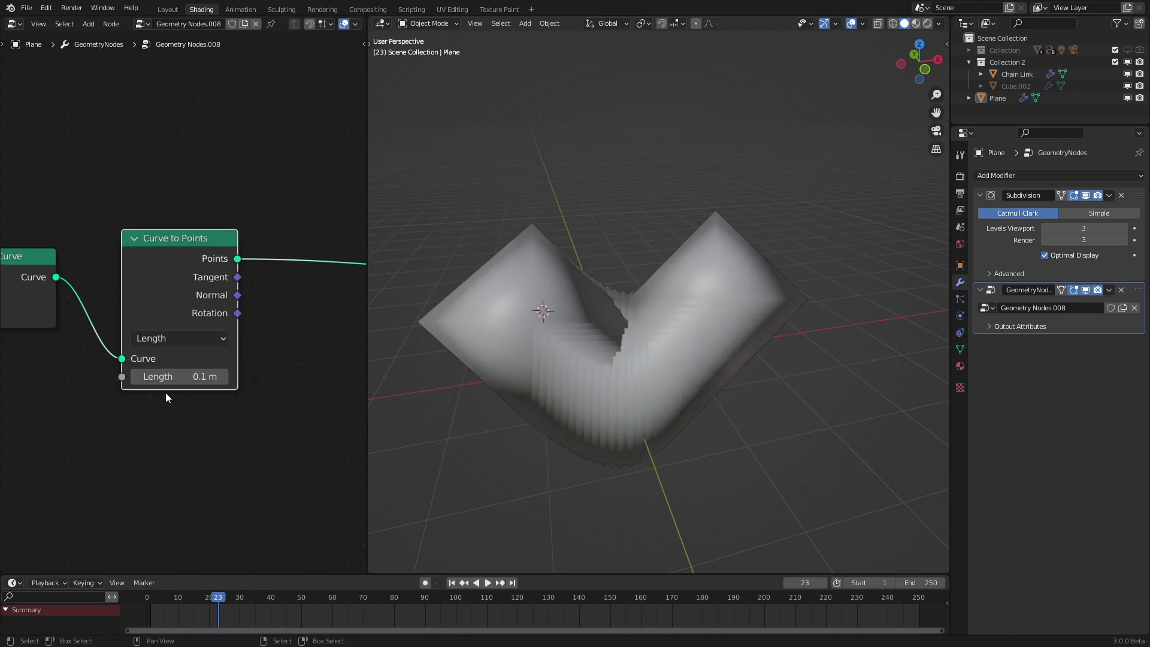
pyautogui.click(173, 377)
pyautogui.write('.5')
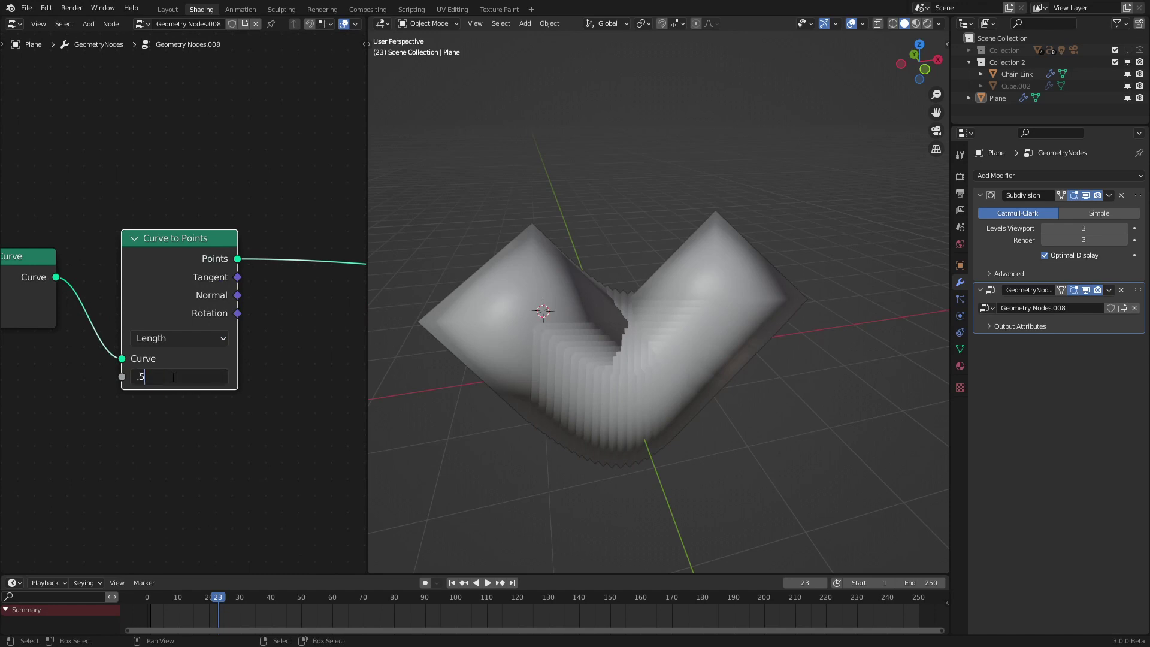
pyautogui.press('Return')
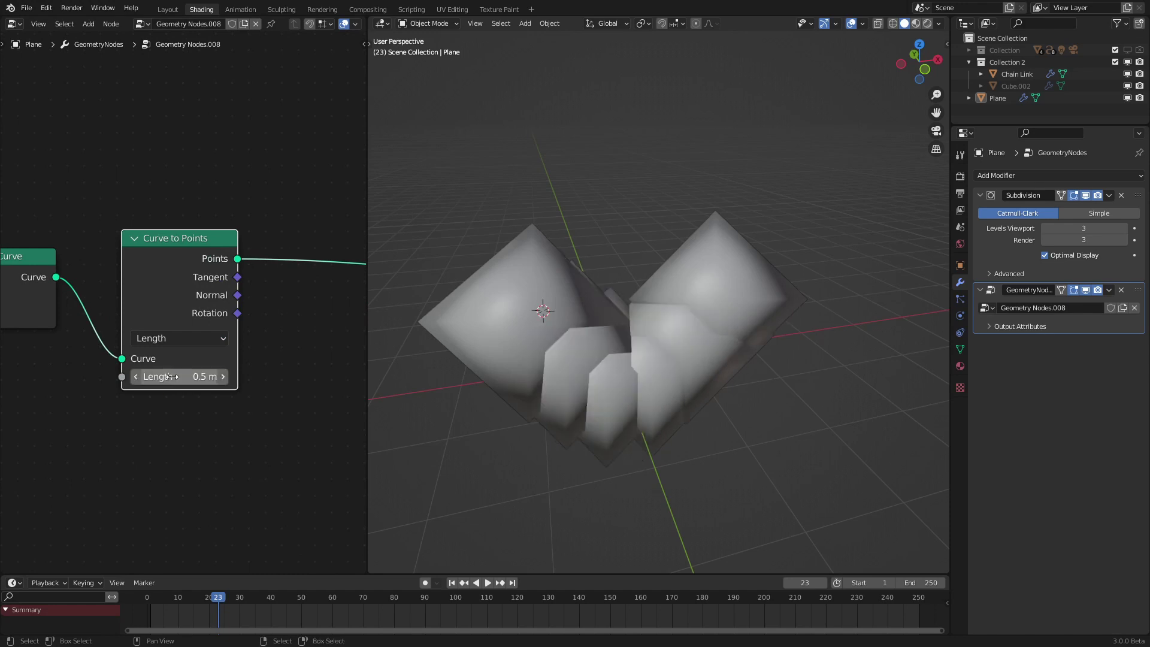
# Insert an Instance on Points node after Curve to Points and connect the Rotation output to its Rotation input
pyautogui.hotkey('shift', 'a')
pyautogui.moveTo(109, 343)
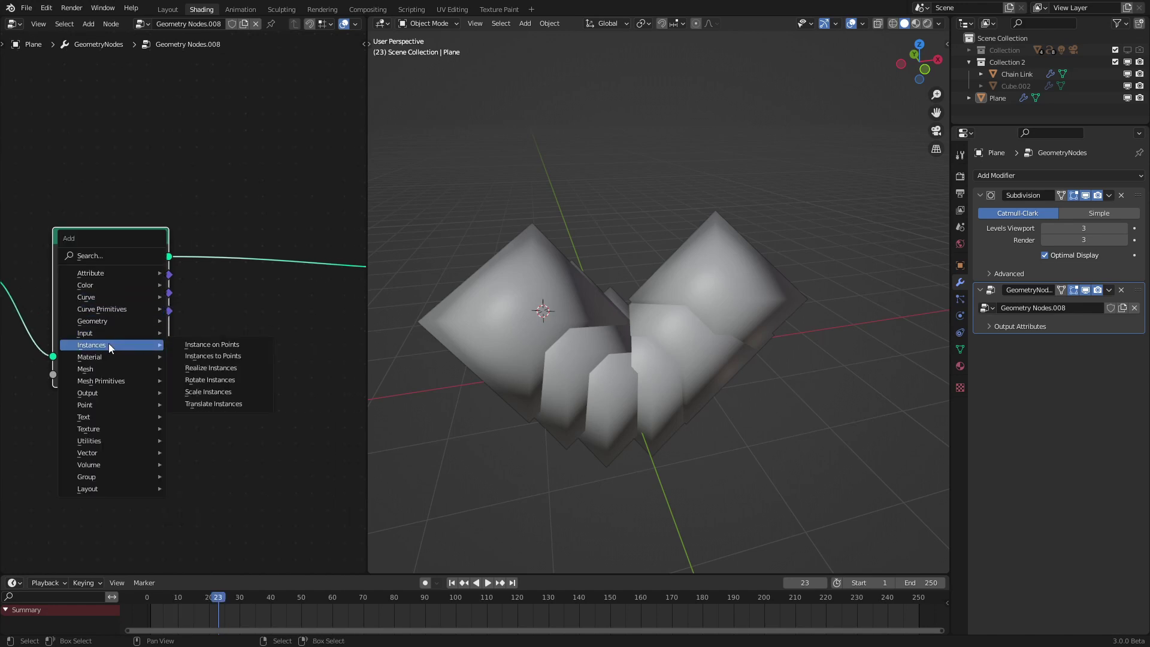
pyautogui.click(254, 340)
pyautogui.click(294, 241)
pyautogui.scroll(-6, 261, 313)
pyautogui.moveTo(185, 366); pyautogui.dragTo(196, 347, button='middle')
pyautogui.scroll(1, 189, 348)
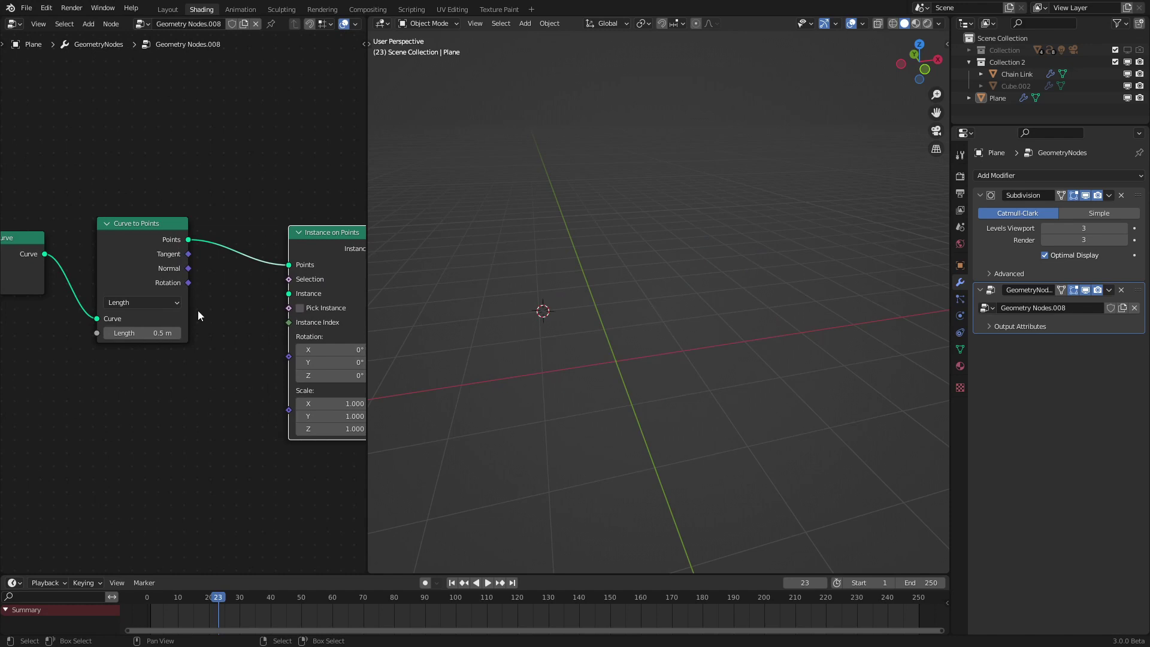
pyautogui.click(177, 285)
pyautogui.moveTo(188, 283); pyautogui.dragTo(303, 359)
# Add a Cube mesh primitive node below the Curve to Points node
pyautogui.hotkey('shift', 'a')
pyautogui.moveTo(151, 365)
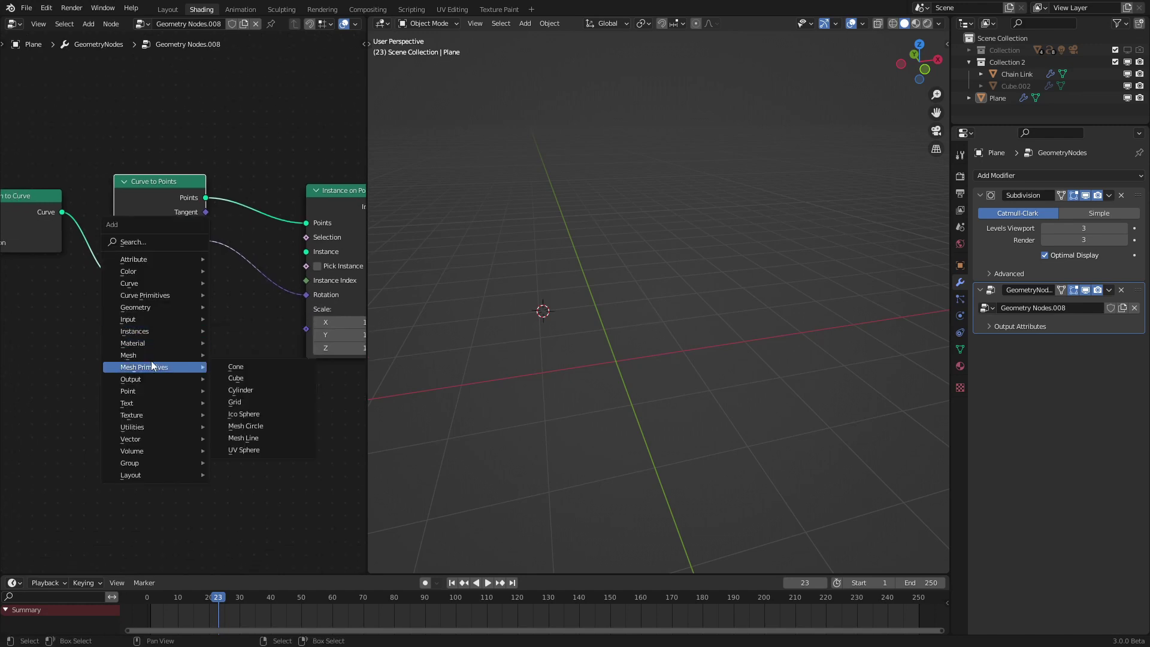
pyautogui.click(236, 378)
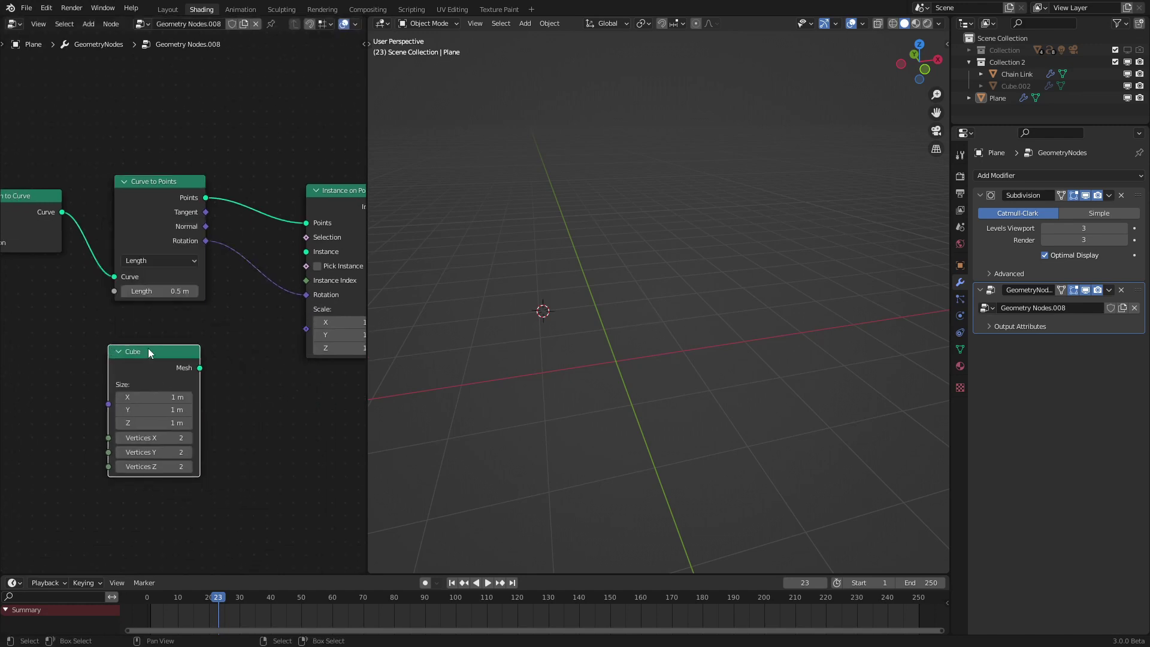
# Connect the Cube's Mesh output to the Instance input and size the cube 0.13 × 0.44 × 0.61 m
pyautogui.moveTo(201, 367); pyautogui.dragTo(312, 252)
pyautogui.scroll(1, 179, 311)
pyautogui.moveTo(161, 419)
pyautogui.mouseDown()
pyautogui.moveTo(110, 419)
pyautogui.moveTo(169, 405)
pyautogui.moveTo(113, 405)
pyautogui.moveTo(164, 433)
pyautogui.moveTo(123, 432)
pyautogui.moveTo(177, 419)
pyautogui.mouseUp()
pyautogui.scroll(5, 764, 388)
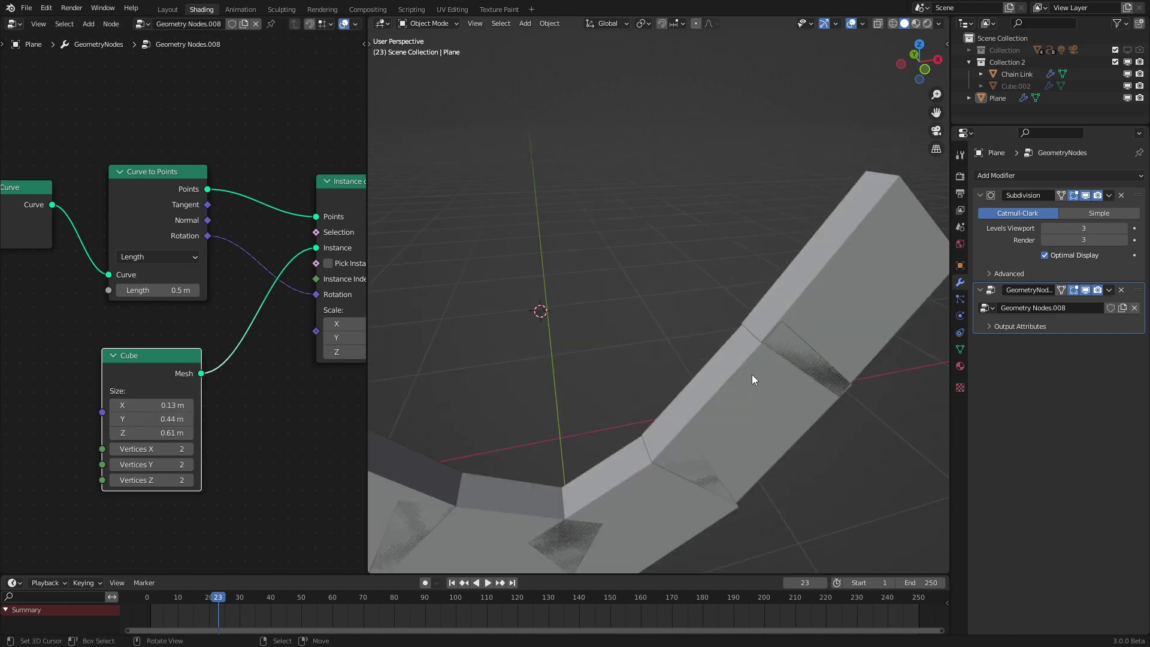
pyautogui.scroll(-2, 752, 375)
pyautogui.moveTo(765, 361); pyautogui.dragTo(782, 362, button='middle')
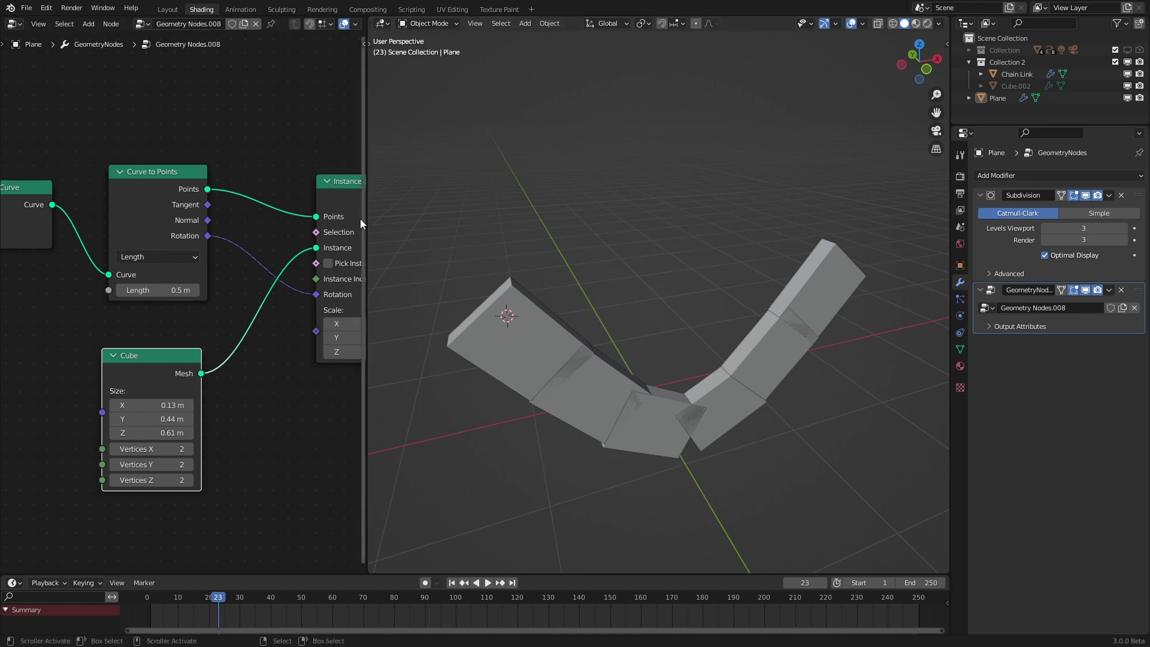
# Move the Cube node above the Curve to Points node
pyautogui.scroll(-5, 193, 377)
pyautogui.moveTo(200, 354); pyautogui.dragTo(204, 418, button='middle')
pyautogui.press('g')
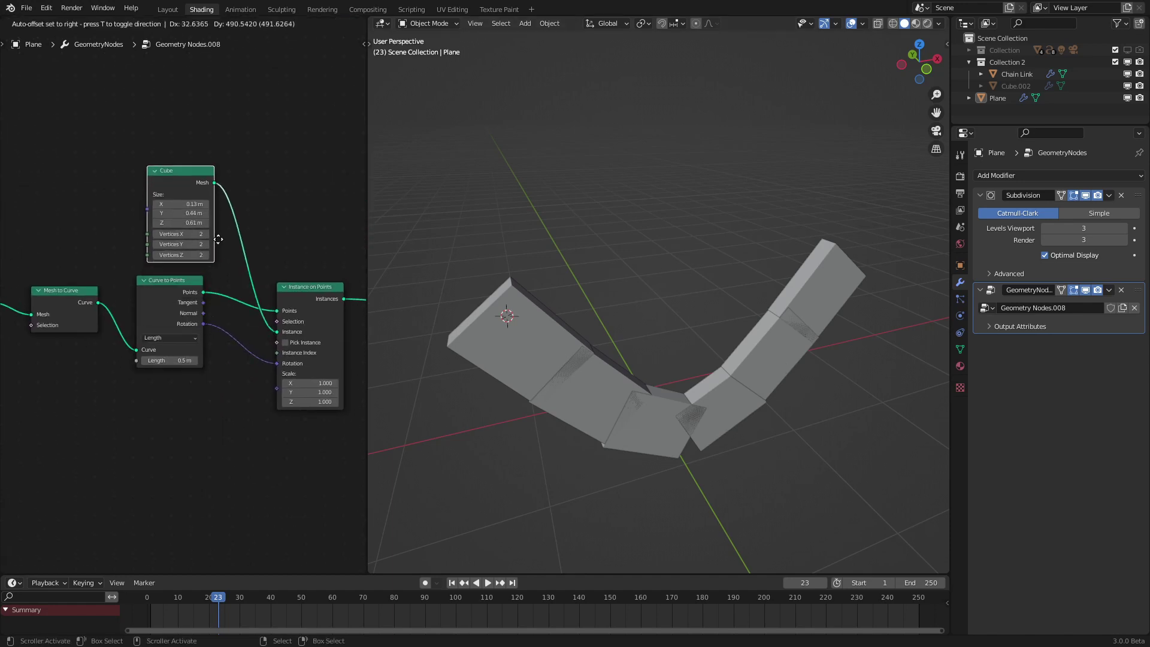
pyautogui.click(204, 187)
# Insert a Rotate Euler node on the rotation link into Instance on Points, set to Axis Angle and Local
pyautogui.hotkey('shift', 'a')
pyautogui.moveTo(163, 386)
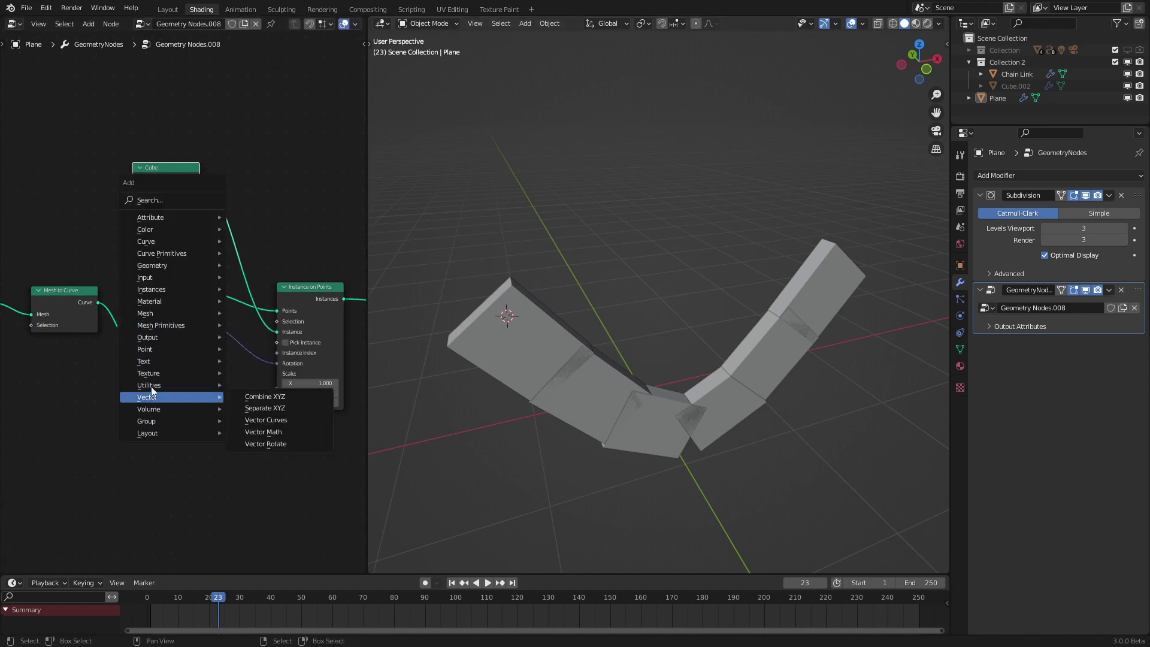
pyautogui.click(286, 491)
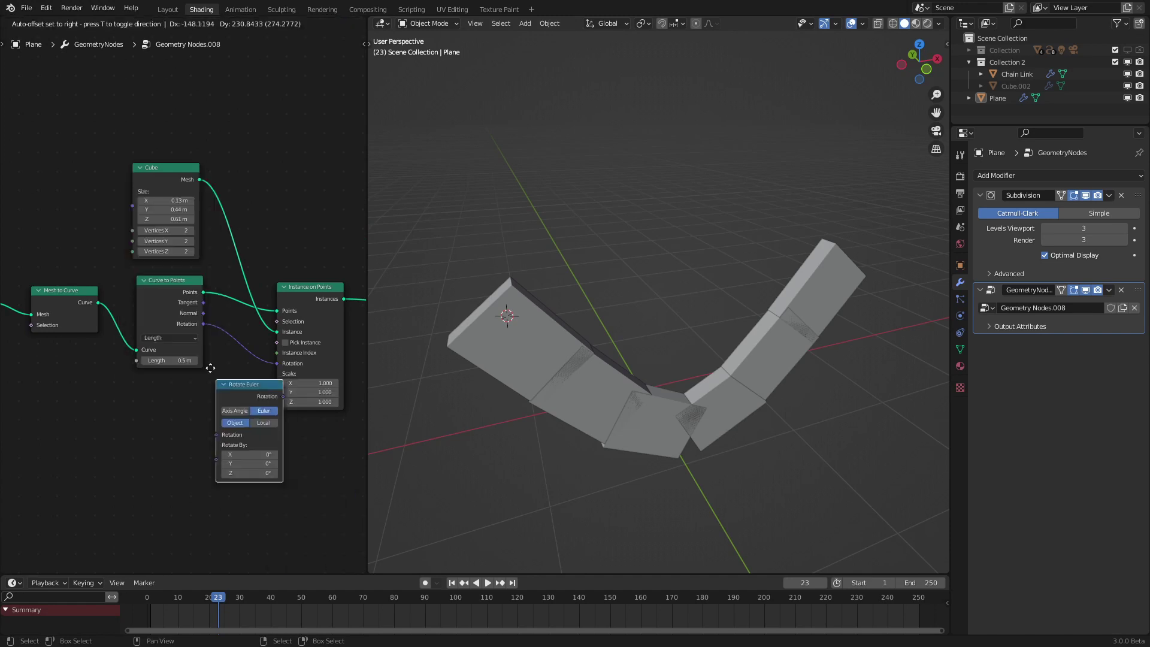
pyautogui.click(307, 401)
pyautogui.scroll(3, 217, 354)
pyautogui.moveTo(257, 383); pyautogui.dragTo(188, 345, button='middle')
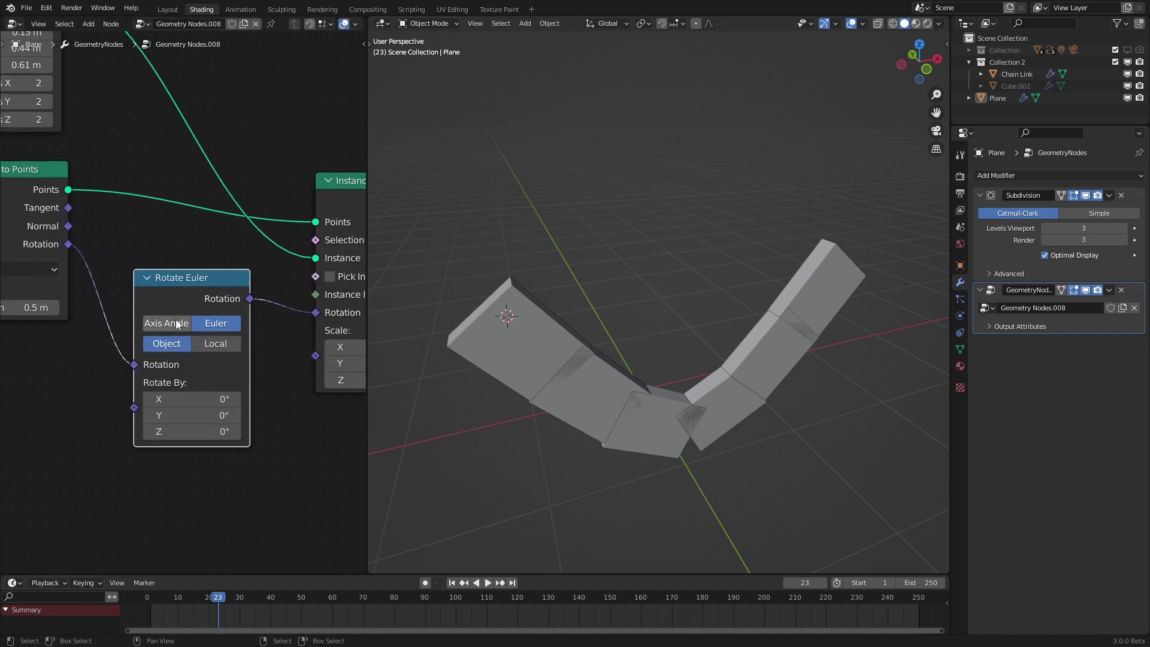
pyautogui.click(178, 324)
pyautogui.click(221, 344)
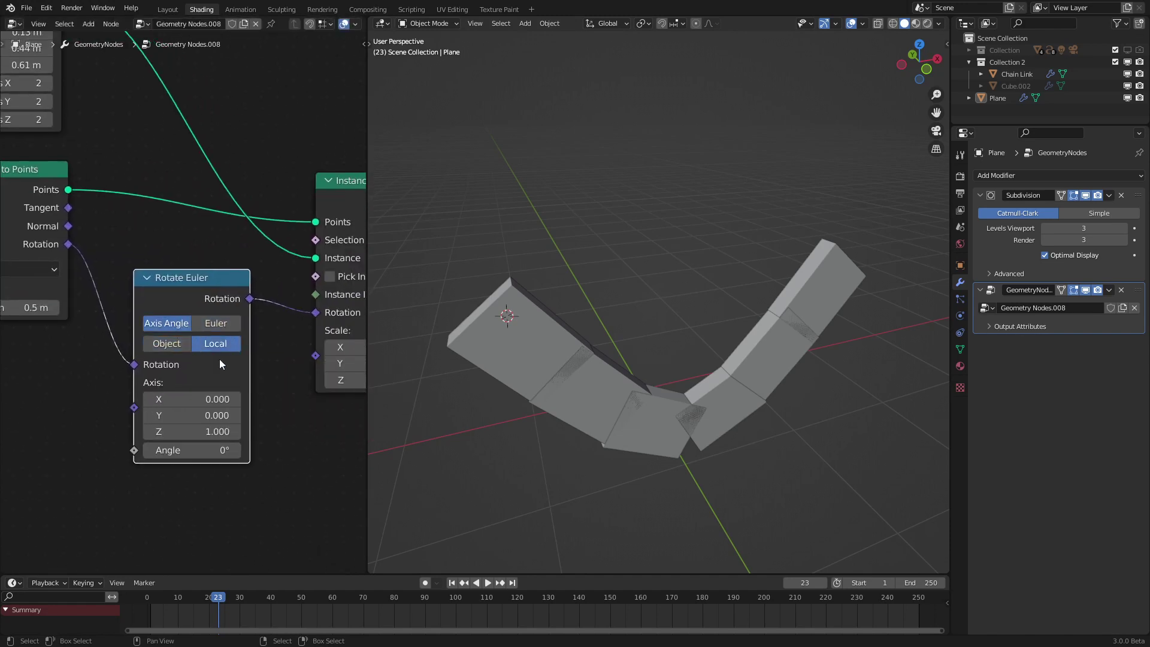
# Add an Index node below the Mesh to Curve node
pyautogui.scroll(-3, 160, 404)
pyautogui.hotkey('shift', 'a')
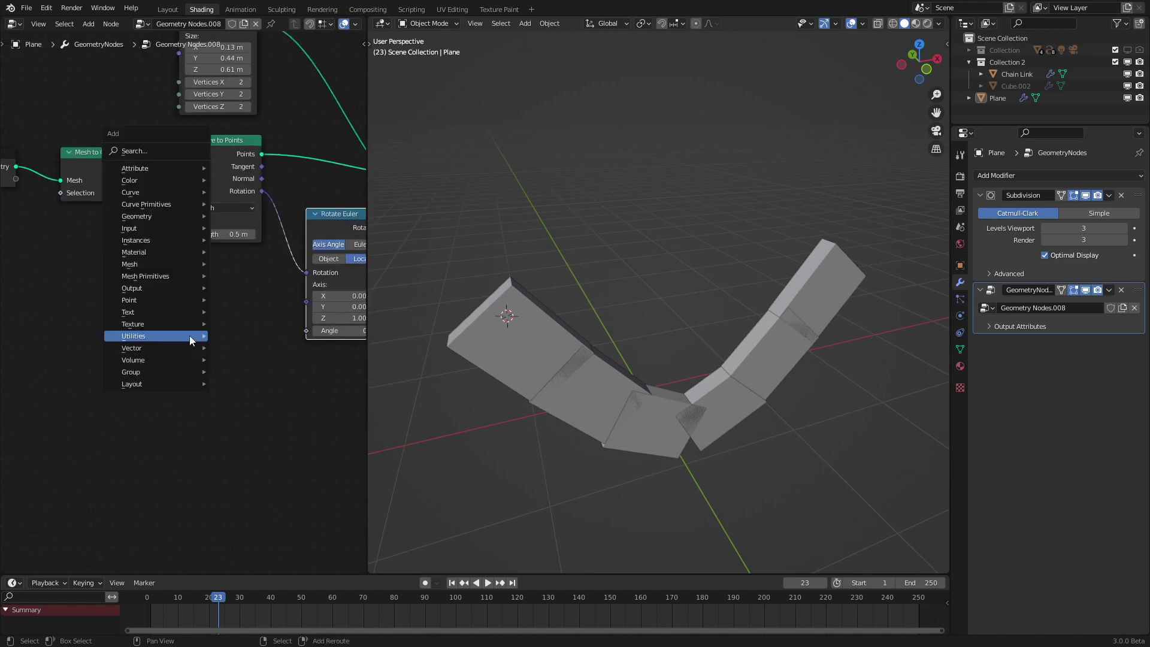
pyautogui.click(174, 151)
pyautogui.write('inde')
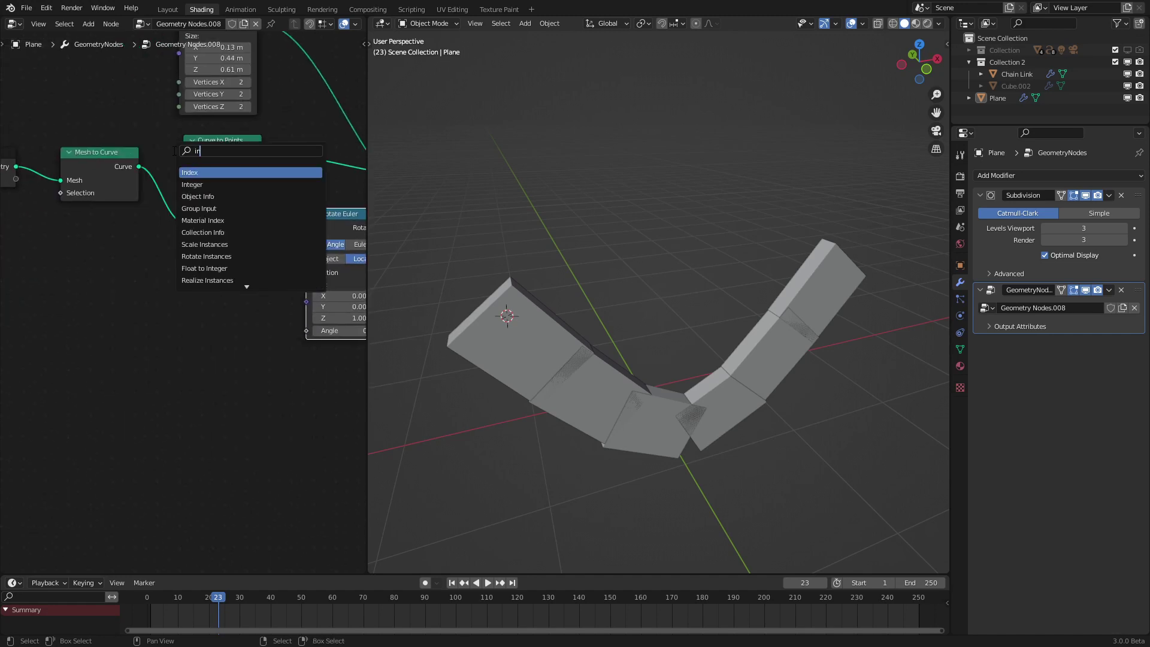
pyautogui.click(228, 172)
pyautogui.click(119, 294)
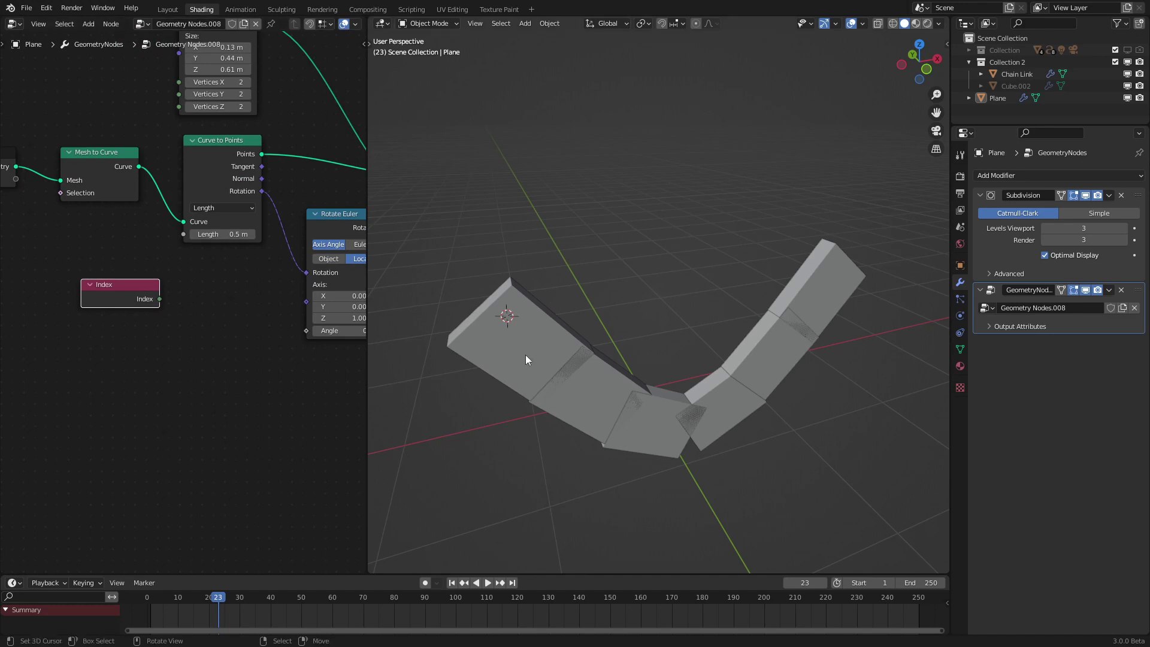
pyautogui.moveTo(526, 355); pyautogui.dragTo(526, 245, button='middle')
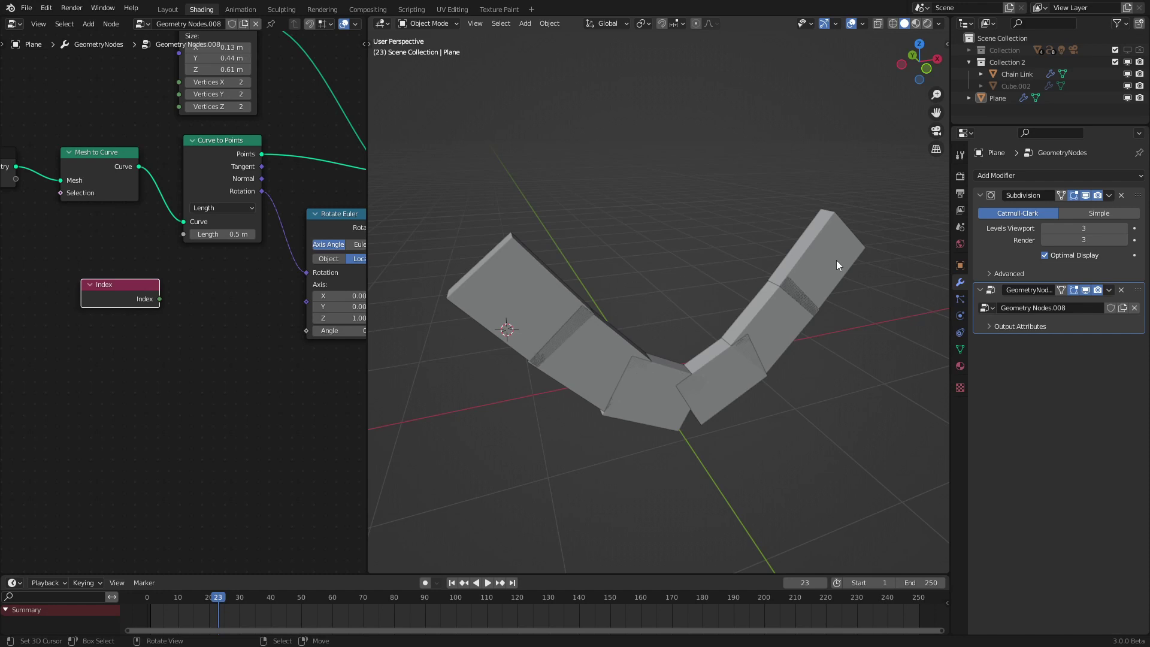
pyautogui.moveTo(133, 304); pyautogui.dragTo(74, 329)
# Add a Math node set to Multiply and link Index through it to the Rotate Euler Angle input
pyautogui.press('q')
pyautogui.click(182, 345)
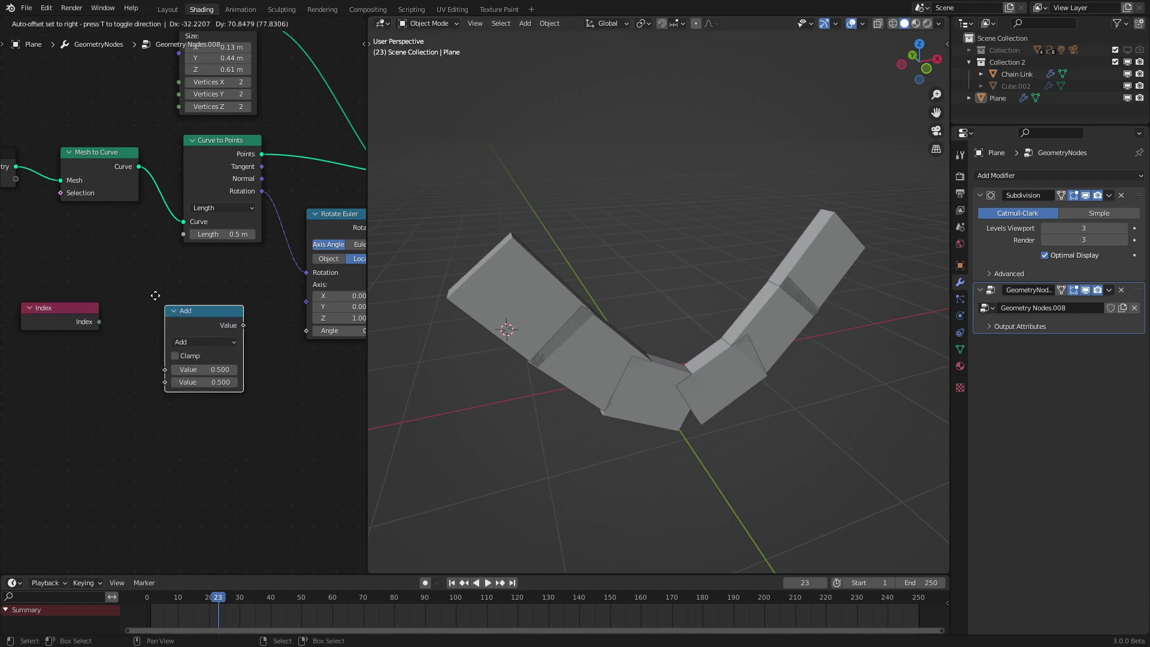
pyautogui.click(143, 284)
pyautogui.click(189, 329)
pyautogui.click(175, 354)
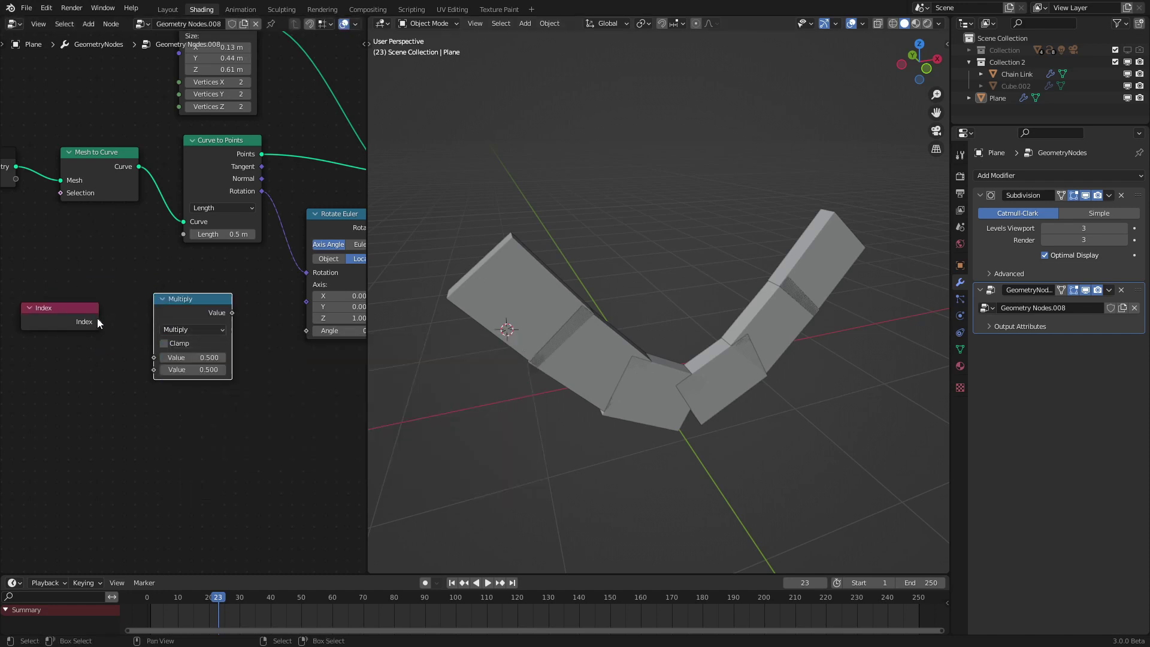
pyautogui.moveTo(99, 322); pyautogui.dragTo(154, 358)
pyautogui.moveTo(232, 312); pyautogui.dragTo(307, 331)
# Set the Multiply node's second value to 1.51
pyautogui.moveTo(218, 370); pyautogui.dragTo(479, 370)
pyautogui.rightClick(200, 368)
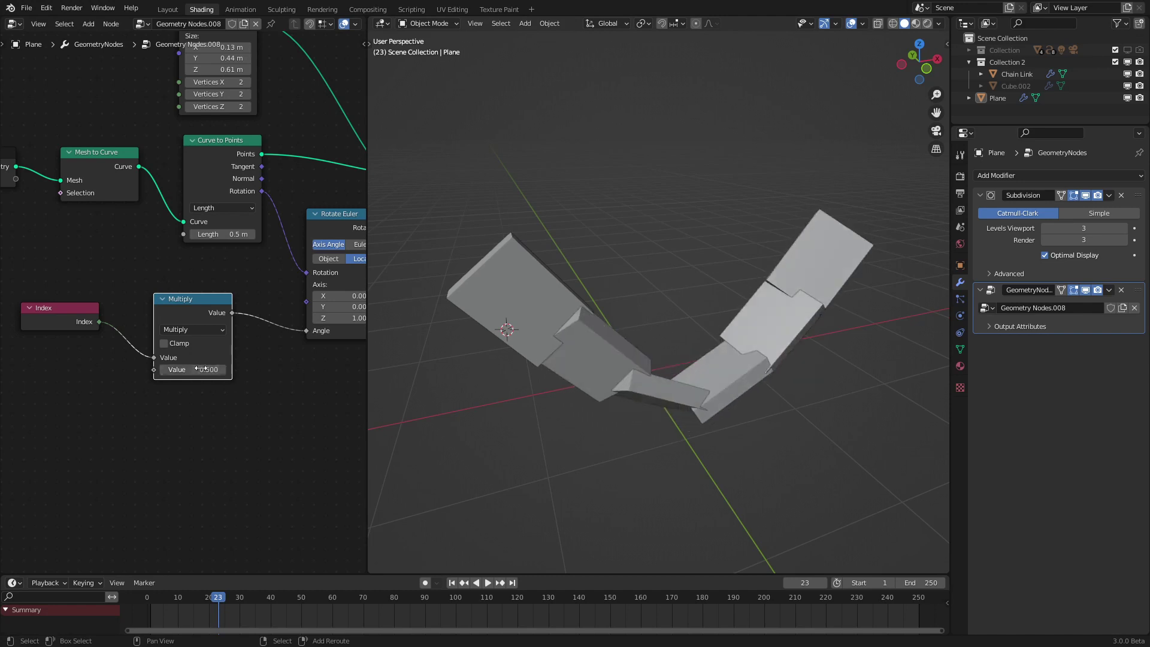
pyautogui.moveTo(198, 369); pyautogui.dragTo(225, 369)
pyautogui.click(194, 372)
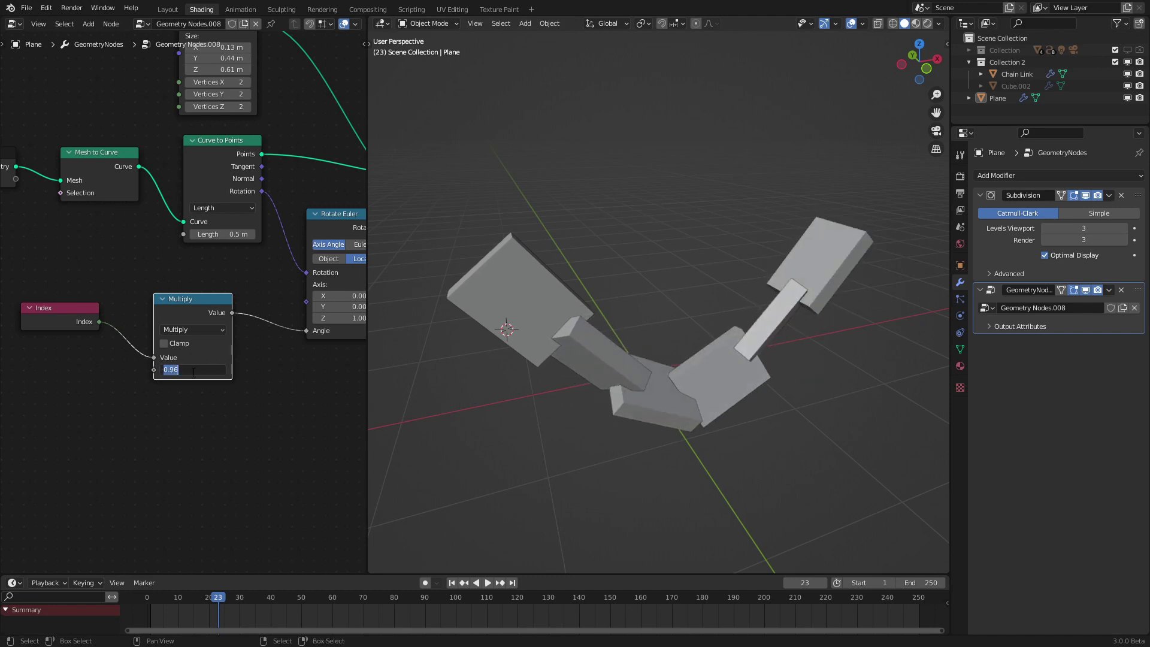
pyautogui.write('1.51')
pyautogui.press('Return')
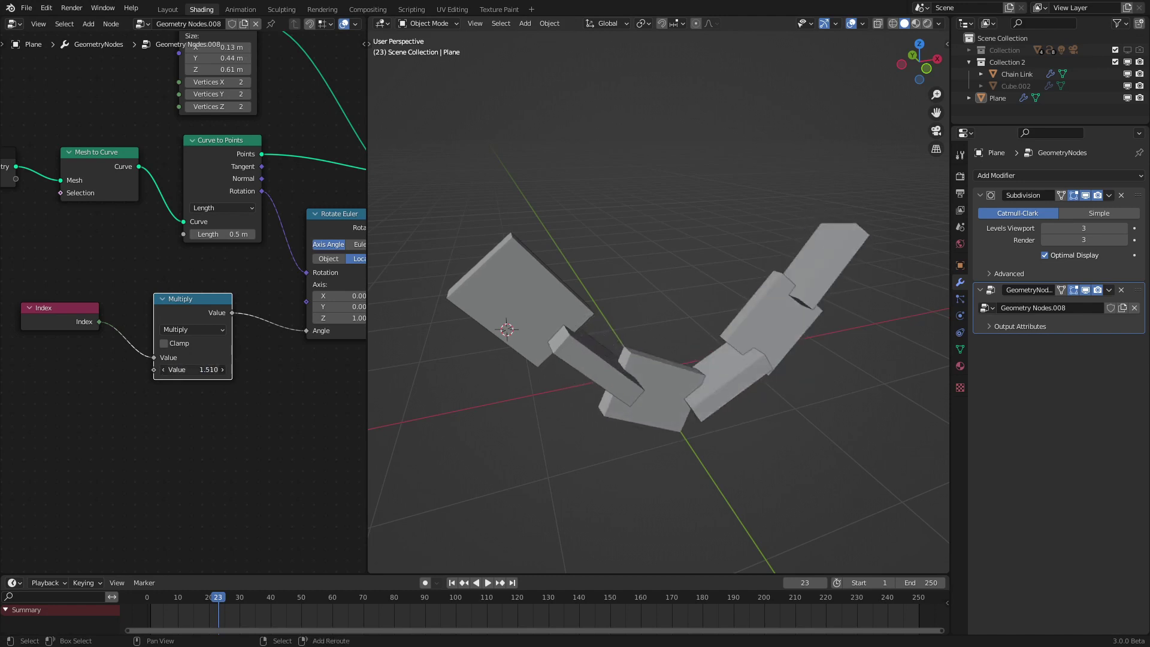
# Lengthen the plane's edge in Edit Mode by scaling it about 3 times along X, and return to Object Mode
pyautogui.moveTo(641, 449); pyautogui.dragTo(637, 465, button='middle')
pyautogui.click(588, 435)
pyautogui.scroll(-3, 616, 394)
pyautogui.moveTo(615, 398); pyautogui.dragTo(649, 399, button='middle')
pyautogui.press('Tab')
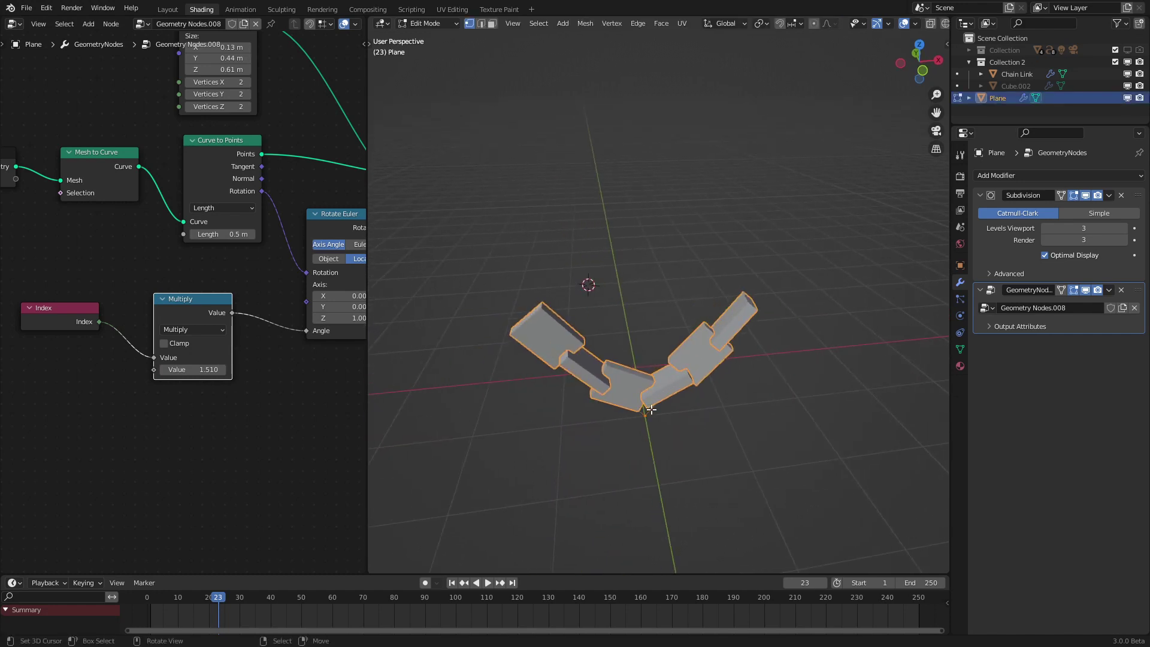
pyautogui.press('s')
pyautogui.press('x')
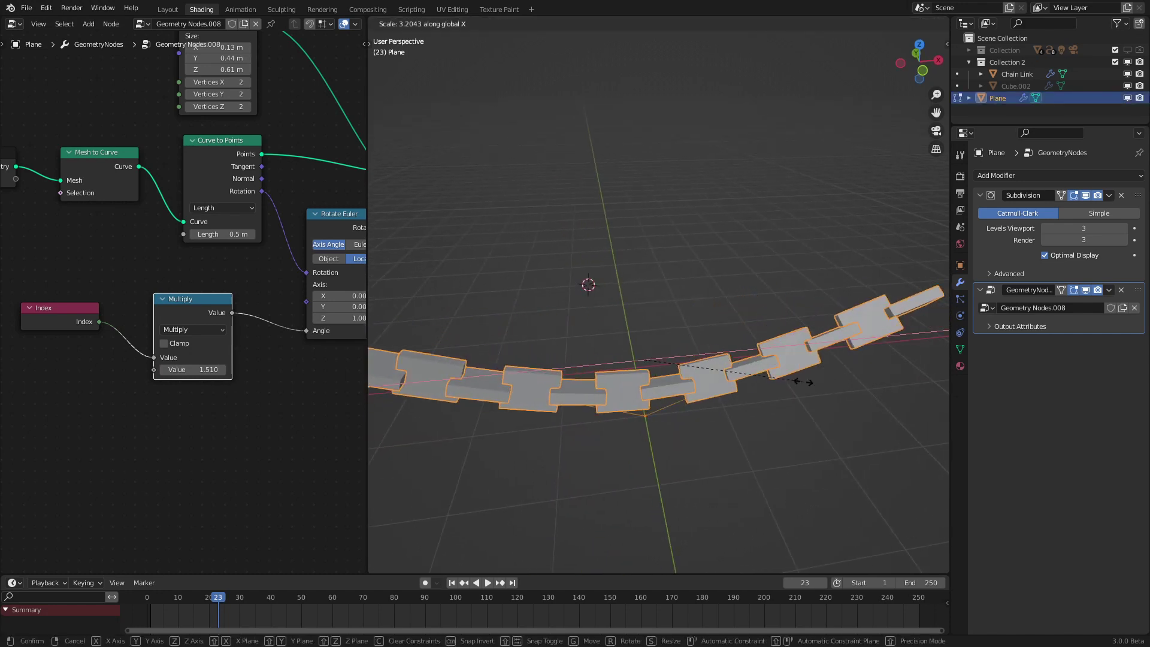
pyautogui.click(783, 381)
pyautogui.press('Tab')
pyautogui.scroll(-2, 767, 416)
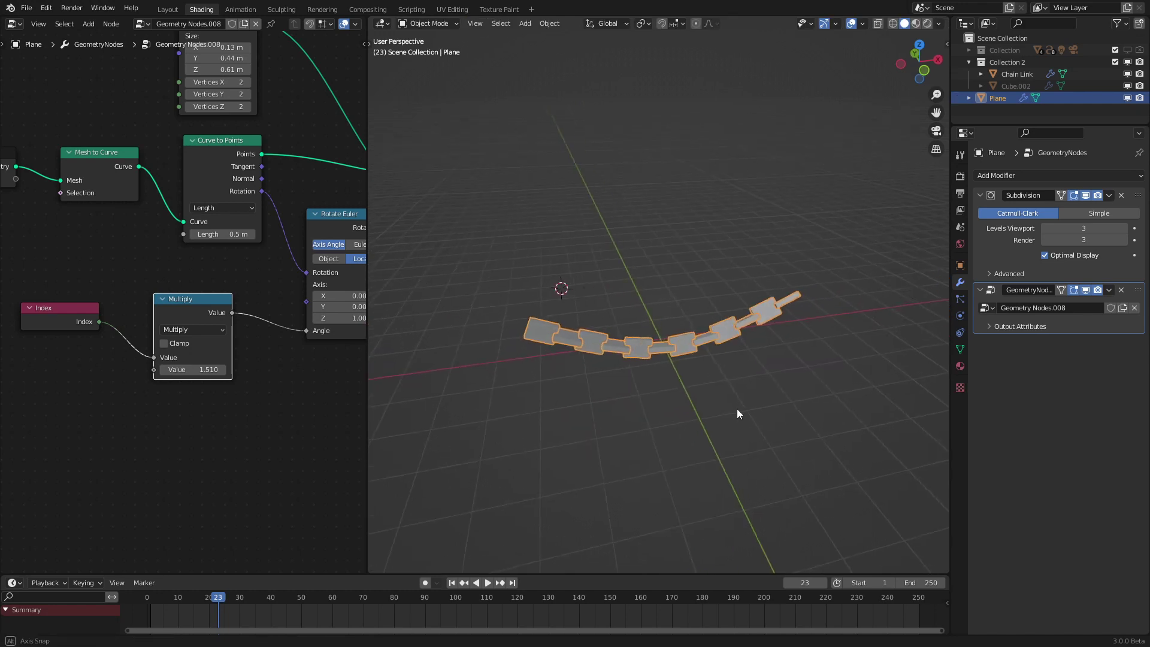
# Try a Multiply value of 0.31 on the link rotation and set it back to 1.51
pyautogui.moveTo(736, 409); pyautogui.dragTo(743, 408, button='middle')
pyautogui.click(738, 408)
pyautogui.click(628, 352)
pyautogui.moveTo(199, 370); pyautogui.dragTo(141, 369)
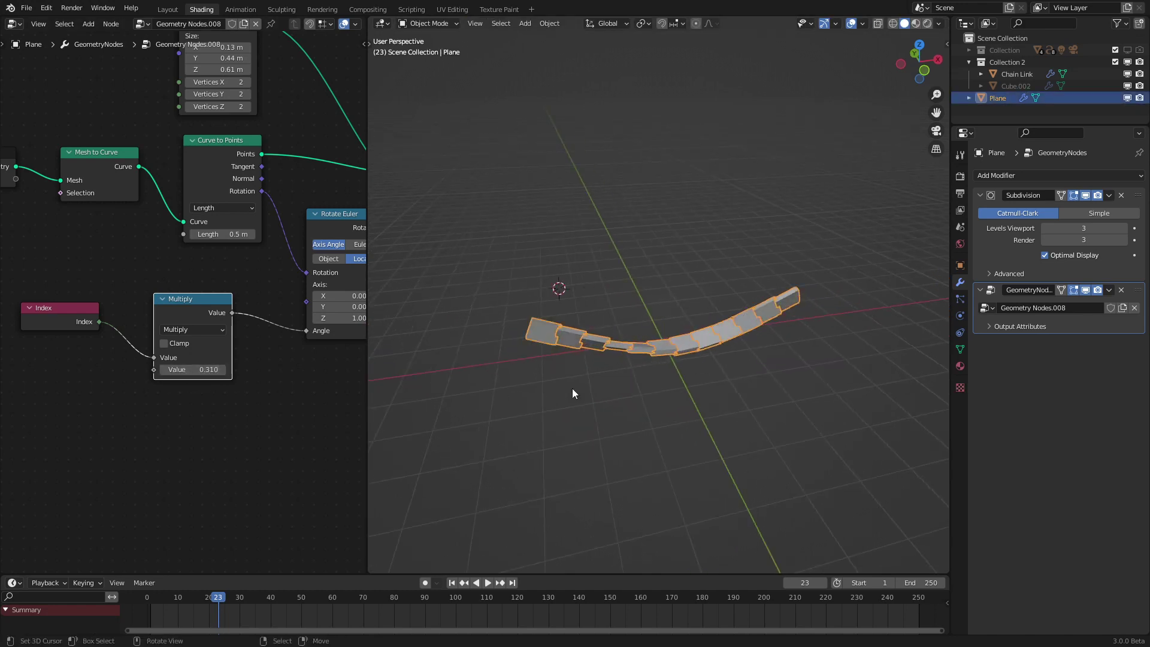
pyautogui.click(582, 394)
pyautogui.moveTo(582, 394); pyautogui.dragTo(628, 350, button='middle')
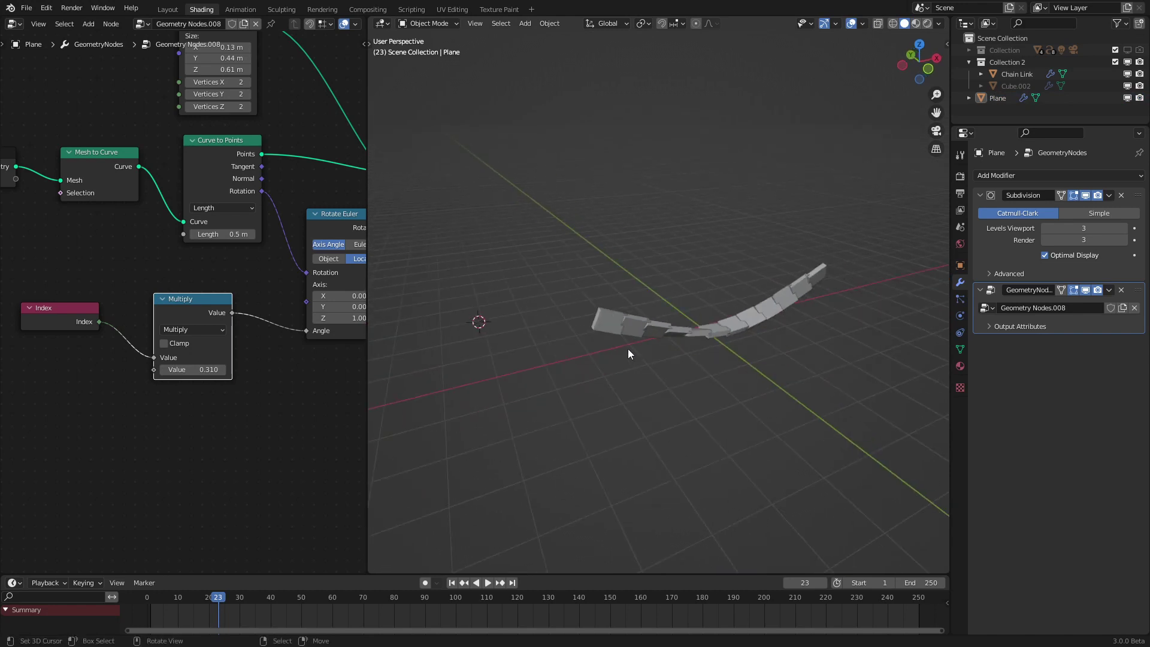
pyautogui.moveTo(192, 370); pyautogui.dragTo(261, 369)
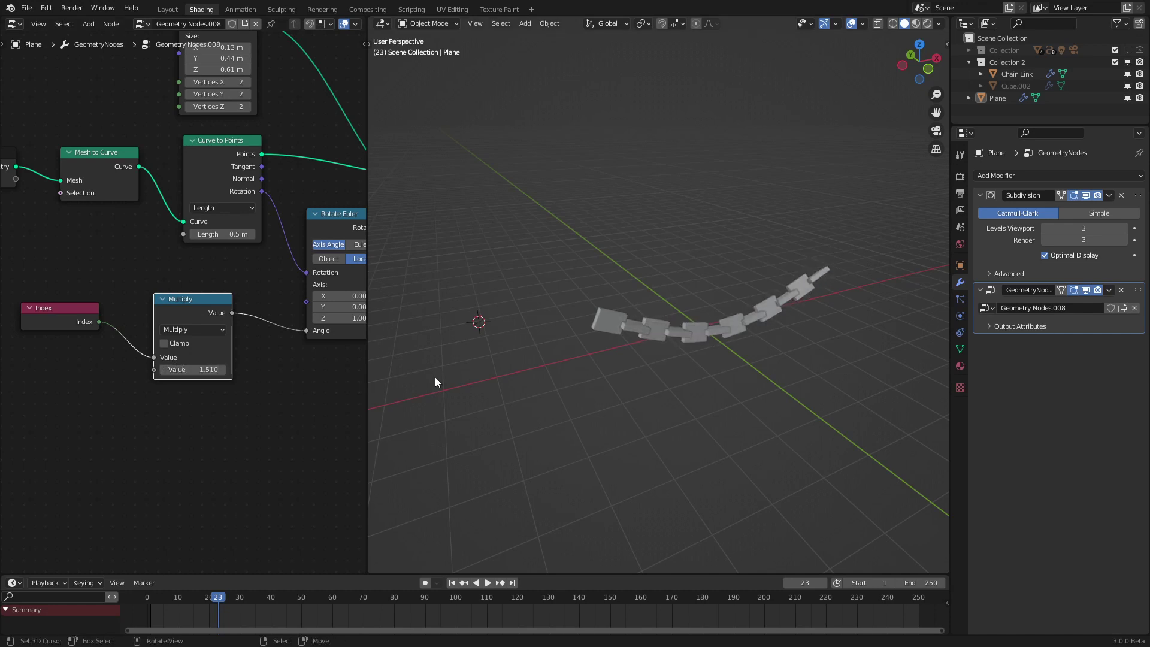
pyautogui.scroll(2, 449, 527)
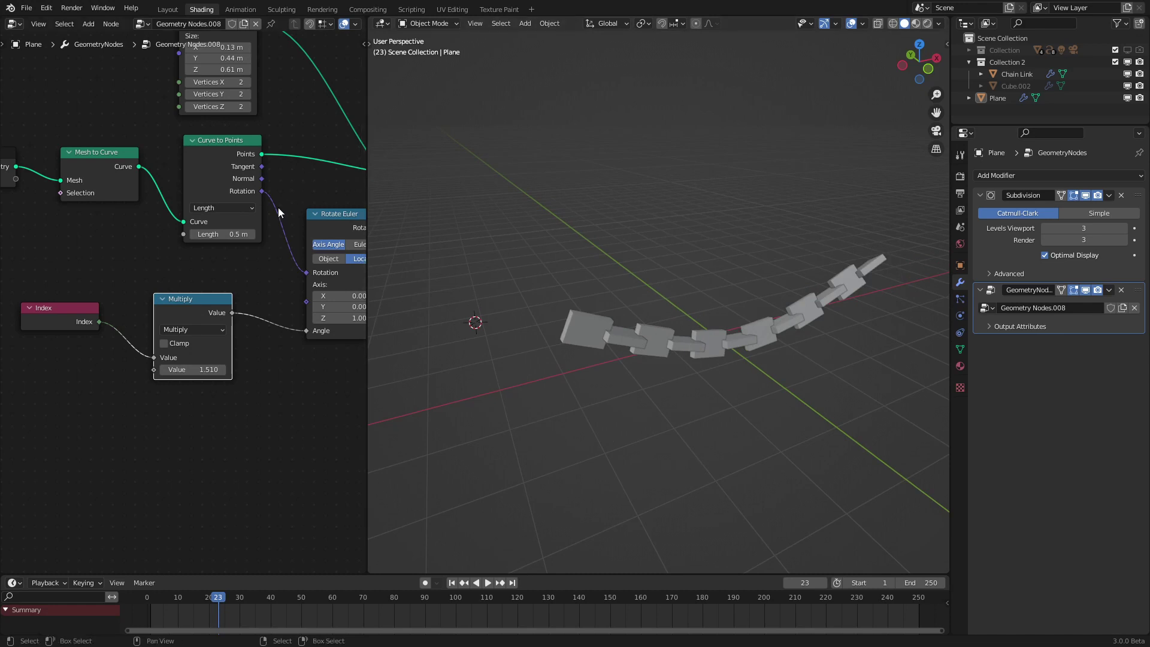
# Replace the Cube node with an Object Info node for Chain Link, feeding its Geometry into the Instance input
pyautogui.scroll(-1, 278, 207)
pyautogui.moveTo(267, 223); pyautogui.dragTo(255, 262, button='middle')
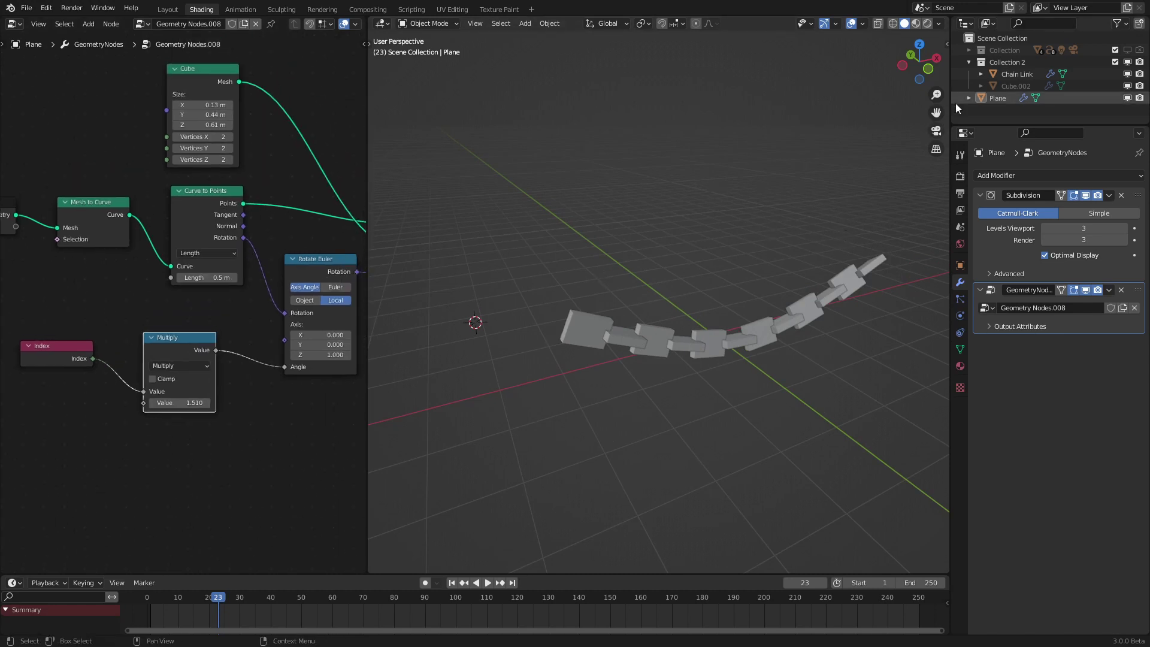
pyautogui.moveTo(1016, 74); pyautogui.dragTo(53, 91)
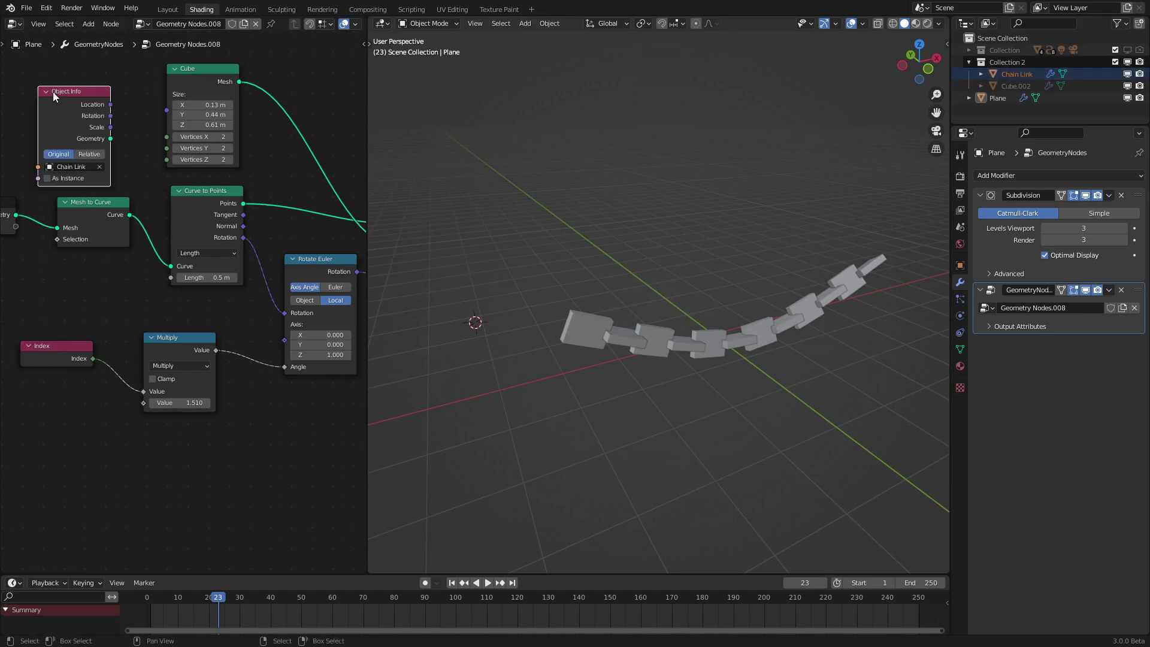
pyautogui.moveTo(53, 92); pyautogui.dragTo(64, 229, button='middle')
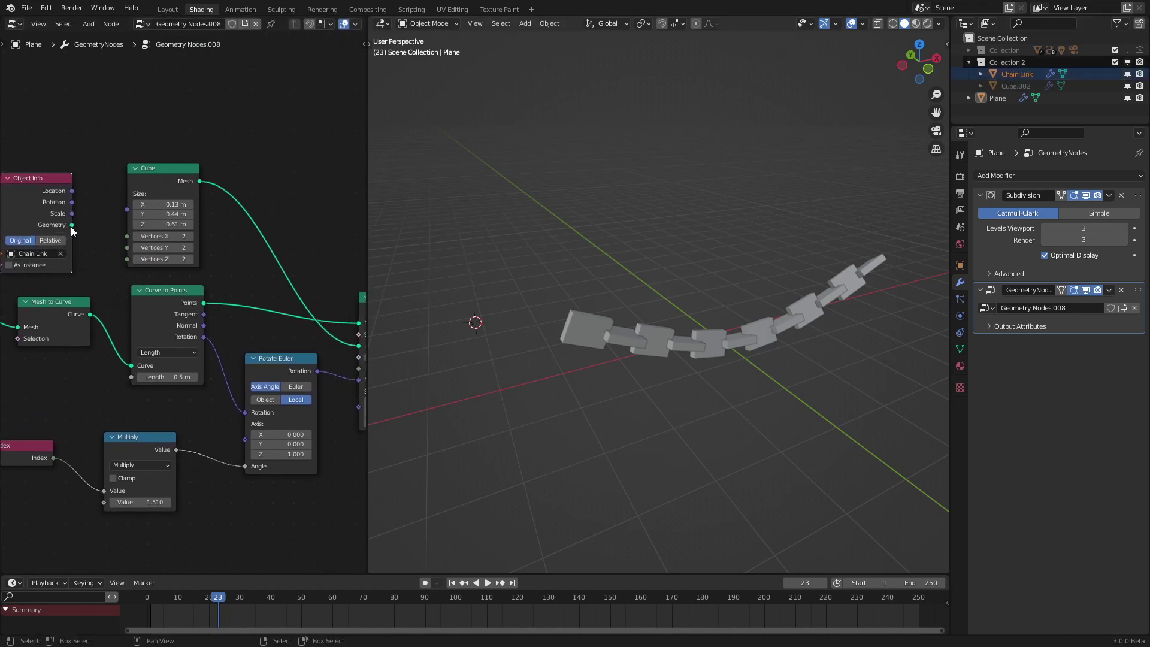
pyautogui.moveTo(72, 225); pyautogui.dragTo(276, 345)
pyautogui.moveTo(657, 408); pyautogui.dragTo(655, 383, button='middle')
pyautogui.scroll(4, 630, 416)
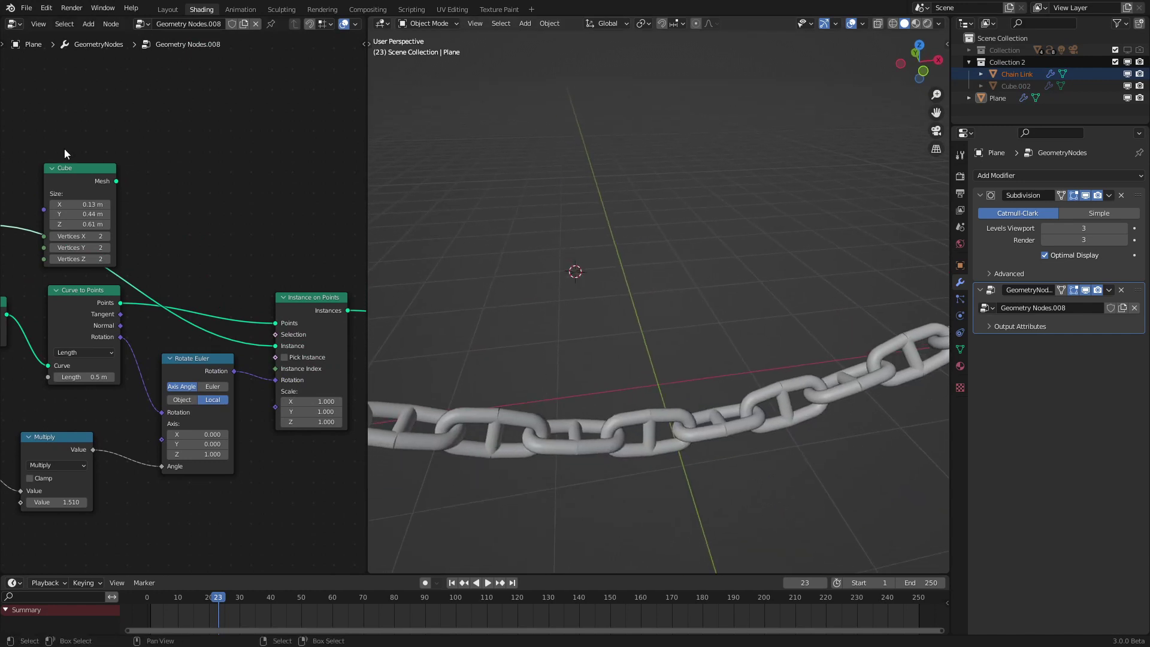
pyautogui.click(73, 170)
pyautogui.press('x')
# Set the Instance on Points scale to 0.45 on X, Y and Z and deselect everything in the viewport
pyautogui.moveTo(312, 401); pyautogui.dragTo(268, 421)
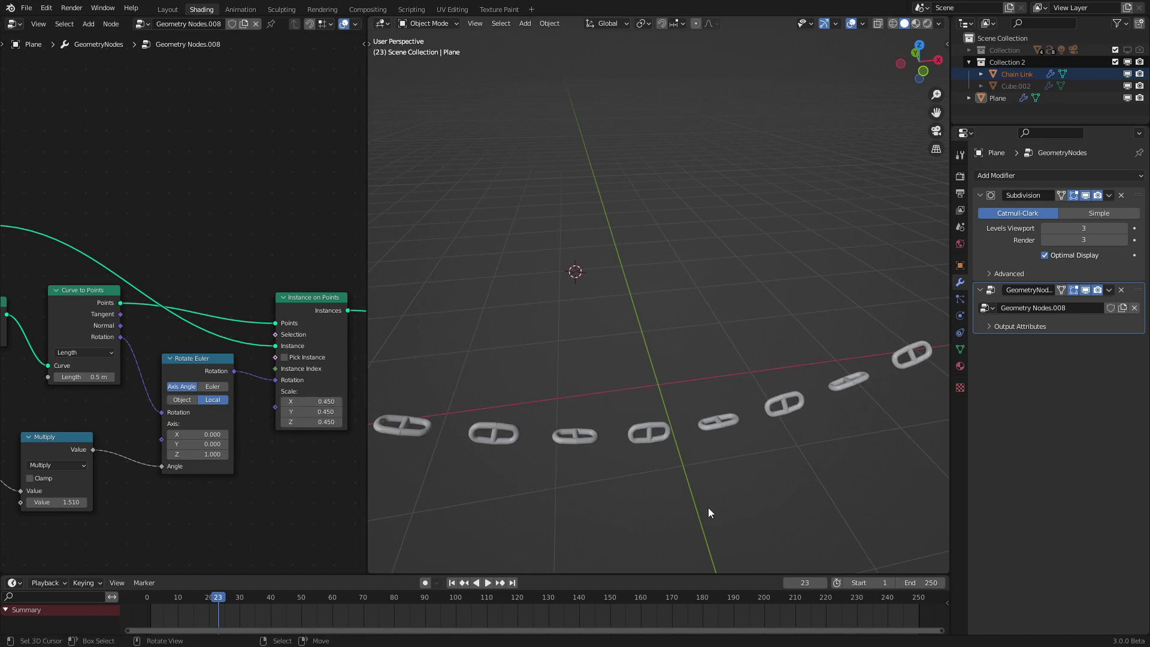
pyautogui.hotkey('alt', 'a')
pyautogui.scroll(-2, 705, 448)
pyautogui.moveTo(705, 448); pyautogui.dragTo(709, 443, button='middle')
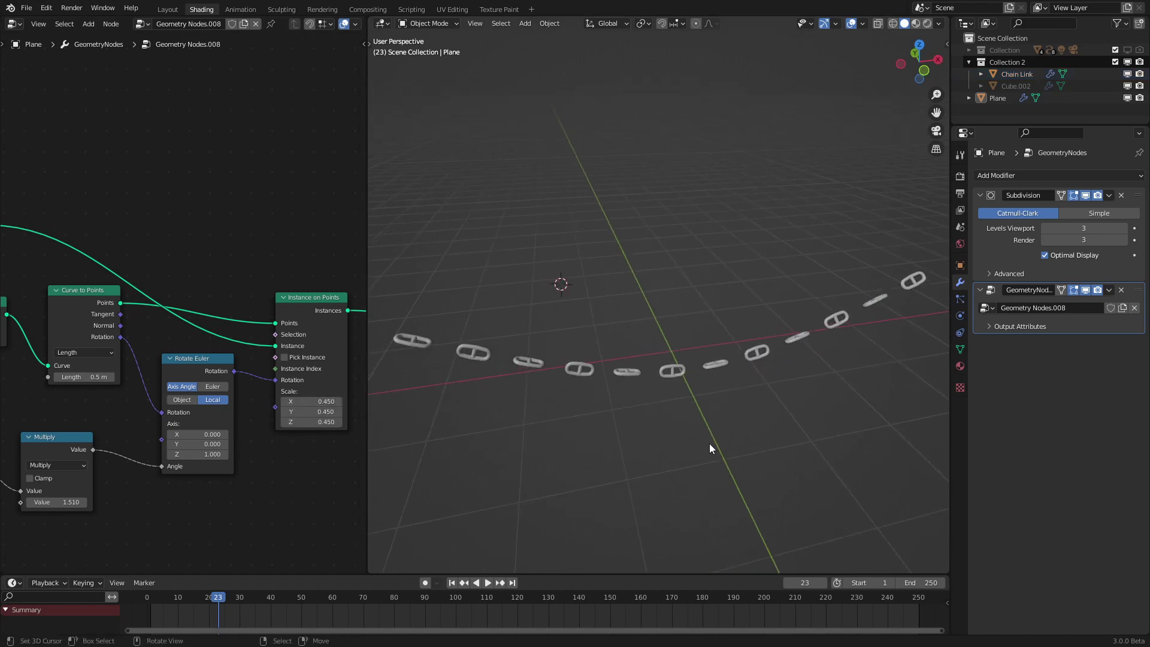
# Move the Object Info node closer to the Instance on Points node
pyautogui.moveTo(109, 222); pyautogui.dragTo(148, 218, button='middle')
pyautogui.scroll(-4, 148, 218)
pyautogui.moveTo(55, 220); pyautogui.dragTo(234, 222)
# Set the Curve to Points length to 0.22 m so the chain links interlock
pyautogui.scroll(4, 164, 321)
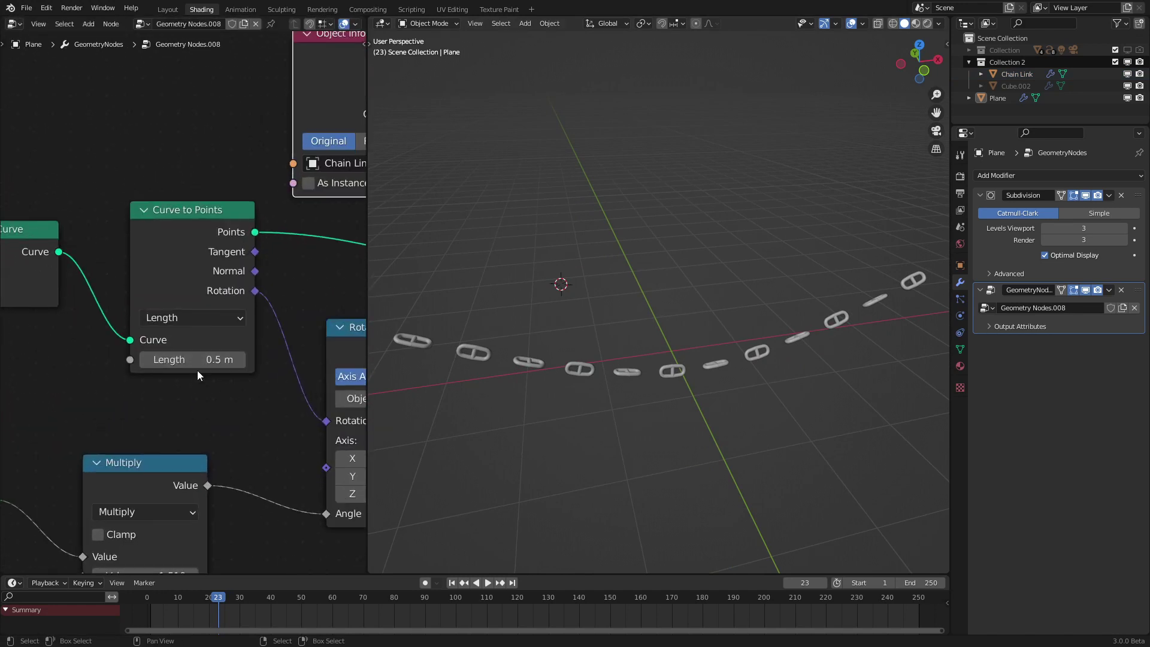
pyautogui.moveTo(198, 359); pyautogui.dragTo(149, 360)
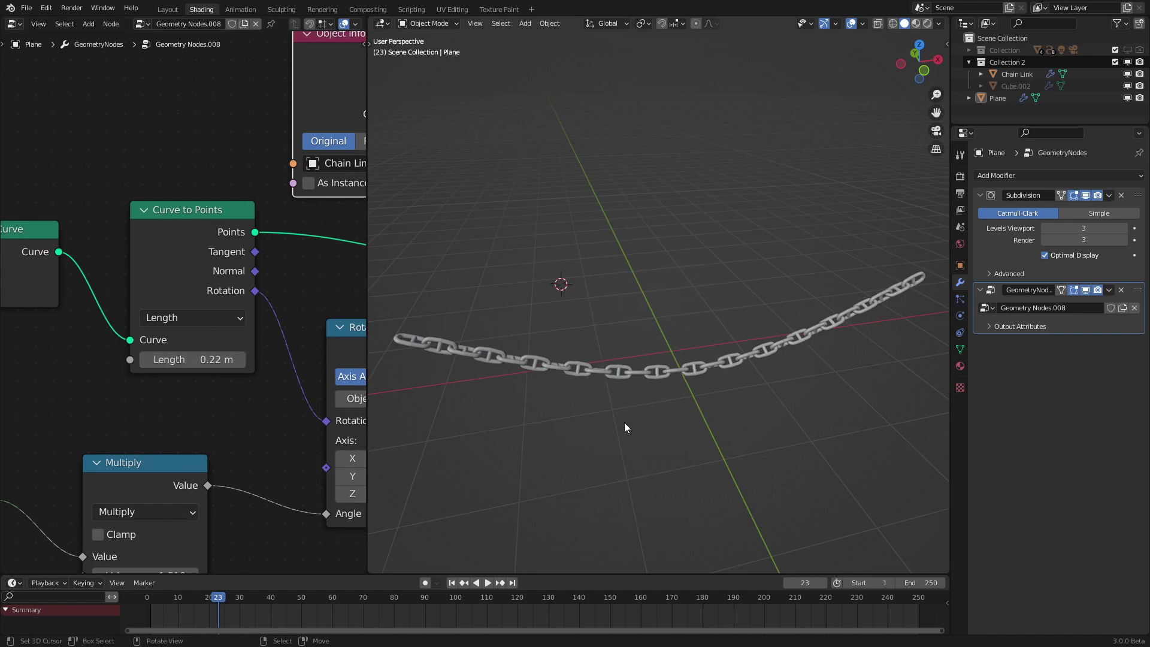
pyautogui.scroll(4, 623, 419)
pyautogui.moveTo(623, 418); pyautogui.dragTo(653, 390, button='middle')
pyautogui.scroll(-6, 637, 403)
pyautogui.keyDown('shift'); pyautogui.moveTo(728, 313); pyautogui.dragTo(665, 350, button='middle'); pyautogui.keyUp('shift')
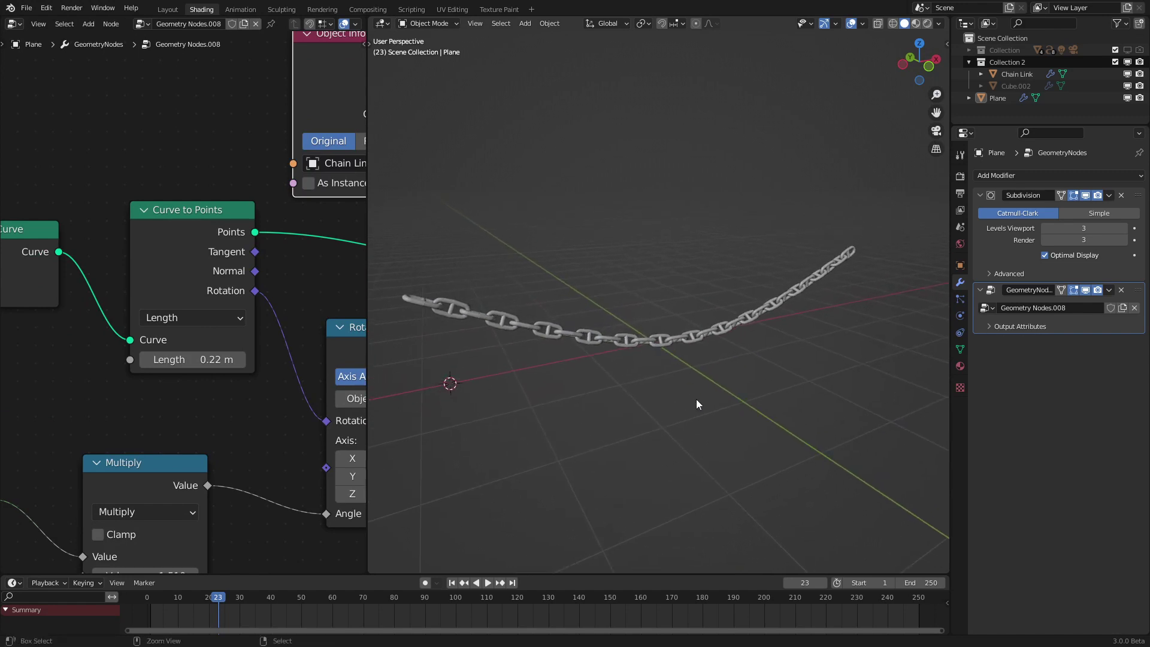
# Reshape the chain's path mesh in Edit Mode into a narrower, steeper curve, moving its middle vertex
pyautogui.keyDown('ctrl'); pyautogui.moveTo(695, 398); pyautogui.dragTo(714, 371, button='middle'); pyautogui.keyUp('ctrl')
pyautogui.click(714, 370)
pyautogui.press('g')
pyautogui.click(678, 383)
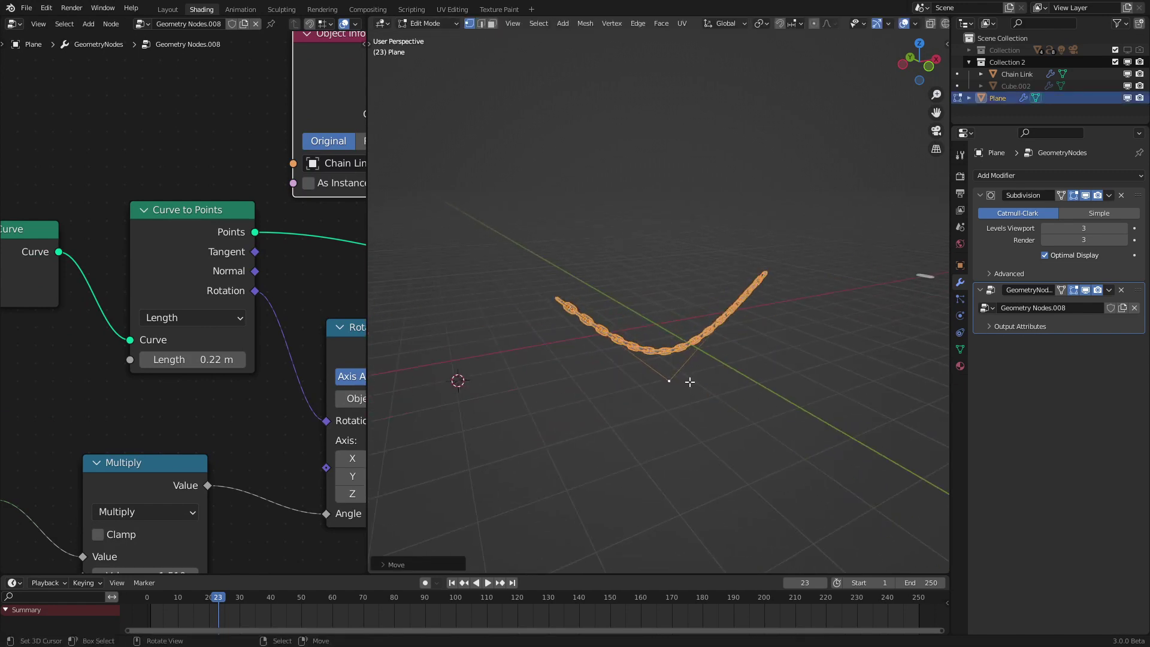
# Duplicate the whole path mesh above the original to make a second chain, and lower the copy's middle vertex by about 0.27 m
pyautogui.press('a')
pyautogui.scroll(2, 716, 359)
pyautogui.moveTo(717, 359); pyautogui.dragTo(747, 437, button='middle')
pyautogui.hotkey('shift', 'd')
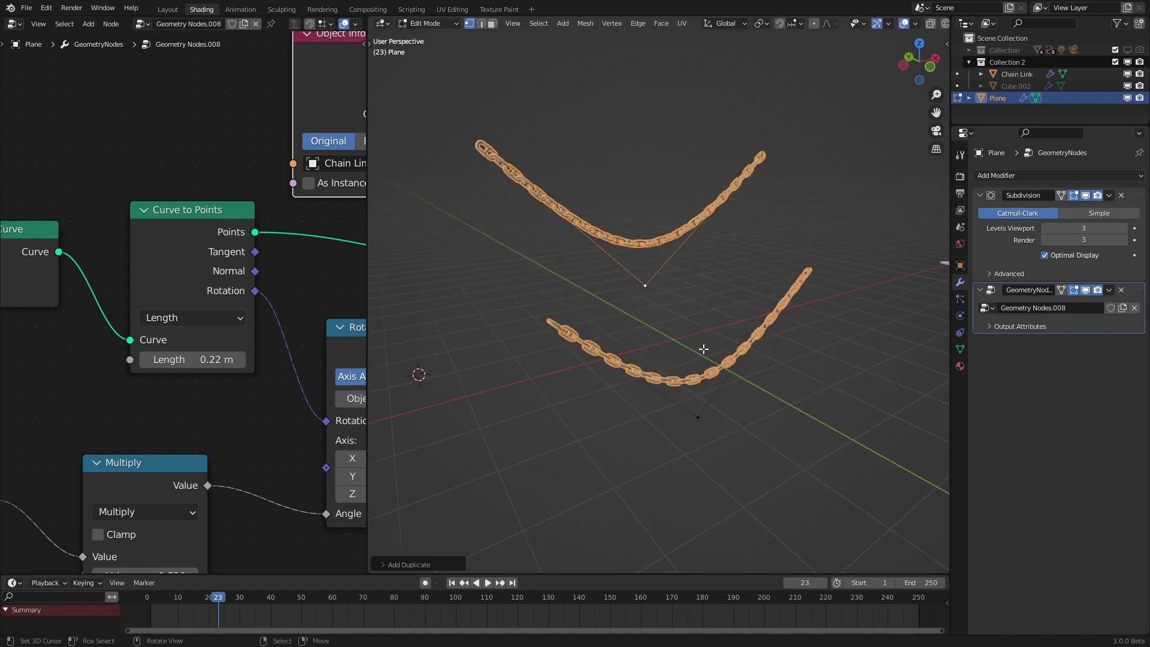
pyautogui.press('g')
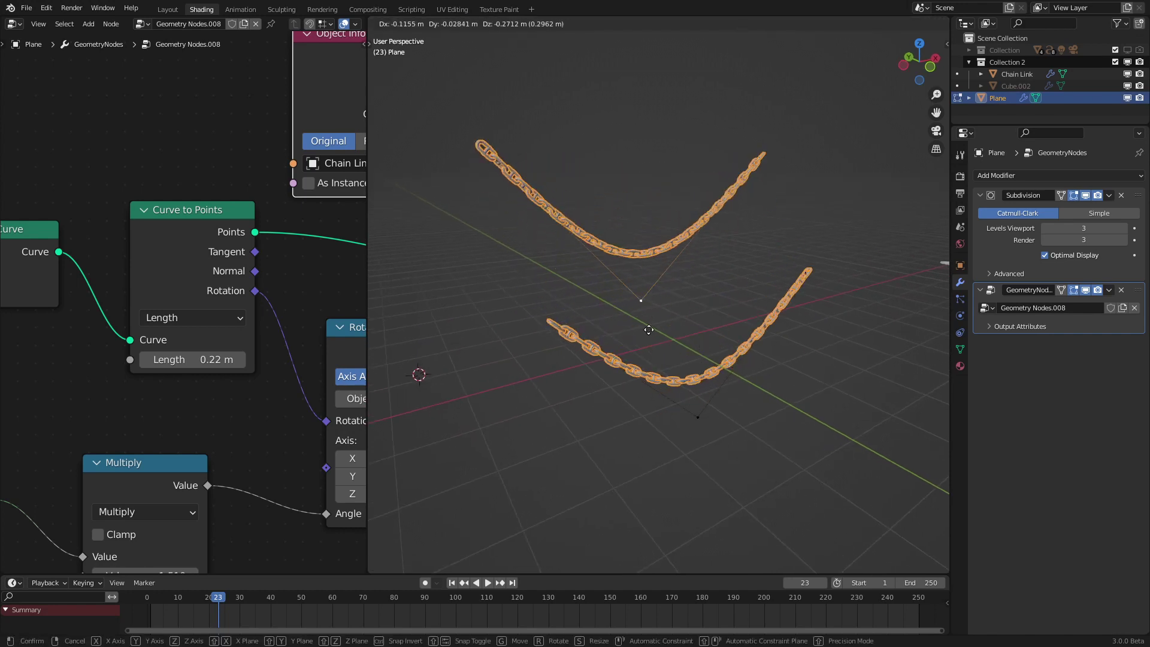
pyautogui.click(649, 330)
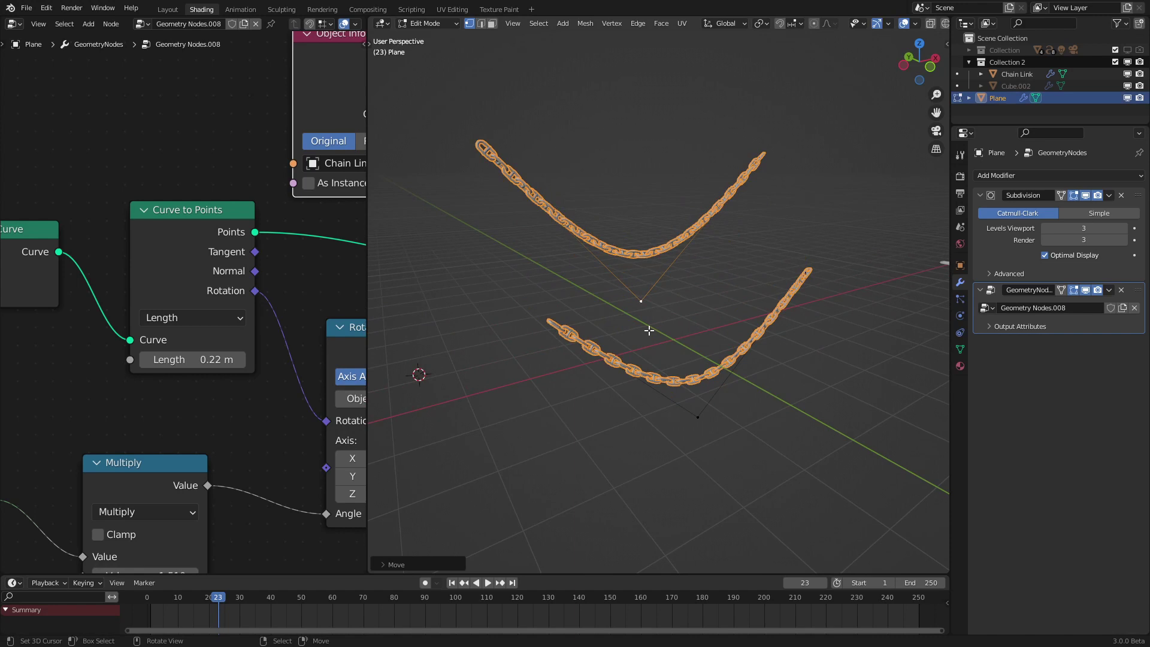
# Return to Object Mode and deselect the chain object
pyautogui.moveTo(649, 330); pyautogui.dragTo(657, 373, button='middle')
pyautogui.press('Tab')
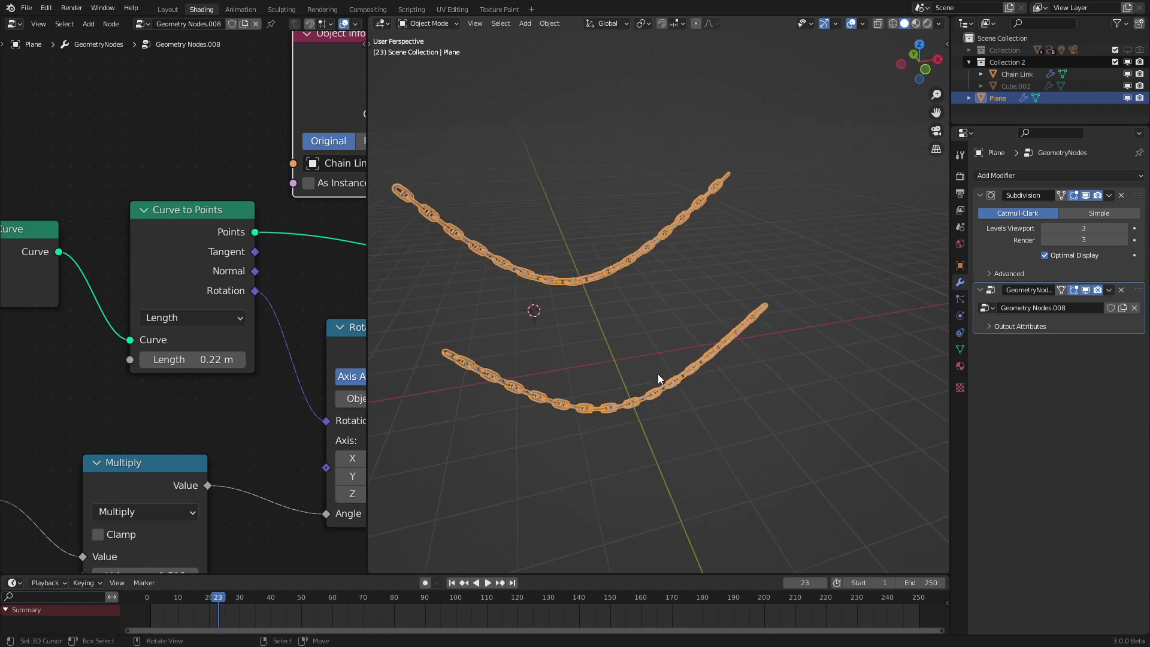
pyautogui.click(698, 415)
# Examine both chains up close and from several angles, checking how the links interlock and alternate along each curve
pyautogui.scroll(2, 789, 457)
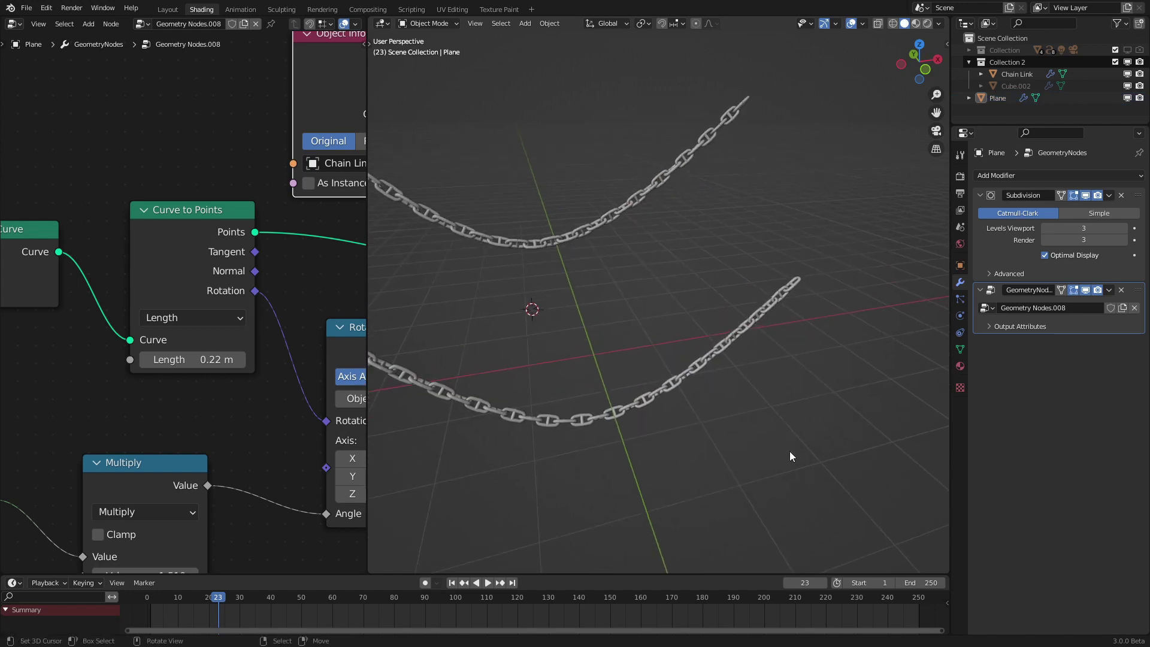
pyautogui.scroll(3, 789, 456)
pyautogui.moveTo(789, 458); pyautogui.dragTo(802, 412, button='middle')
pyautogui.scroll(3, 801, 412)
pyautogui.scroll(-3, 802, 412)
pyautogui.keyDown('ctrl'); pyautogui.moveTo(786, 268); pyautogui.dragTo(771, 341, button='middle'); pyautogui.keyUp('ctrl')
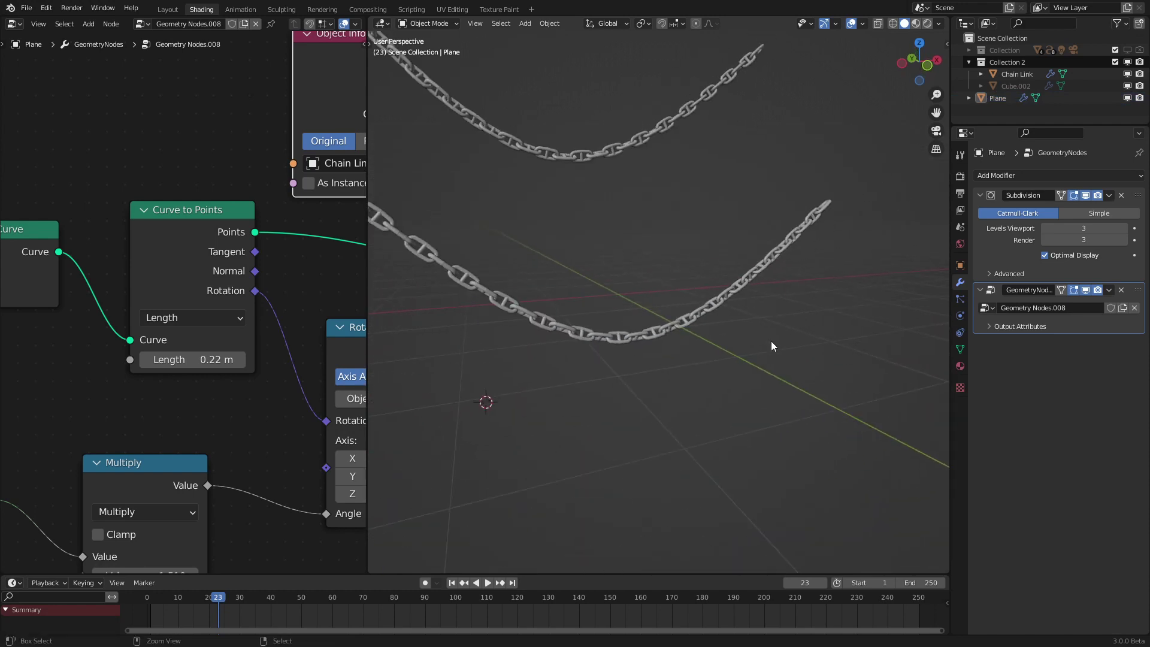
pyautogui.scroll(-4, 757, 299)
pyautogui.moveTo(757, 300); pyautogui.dragTo(760, 336, button='middle')
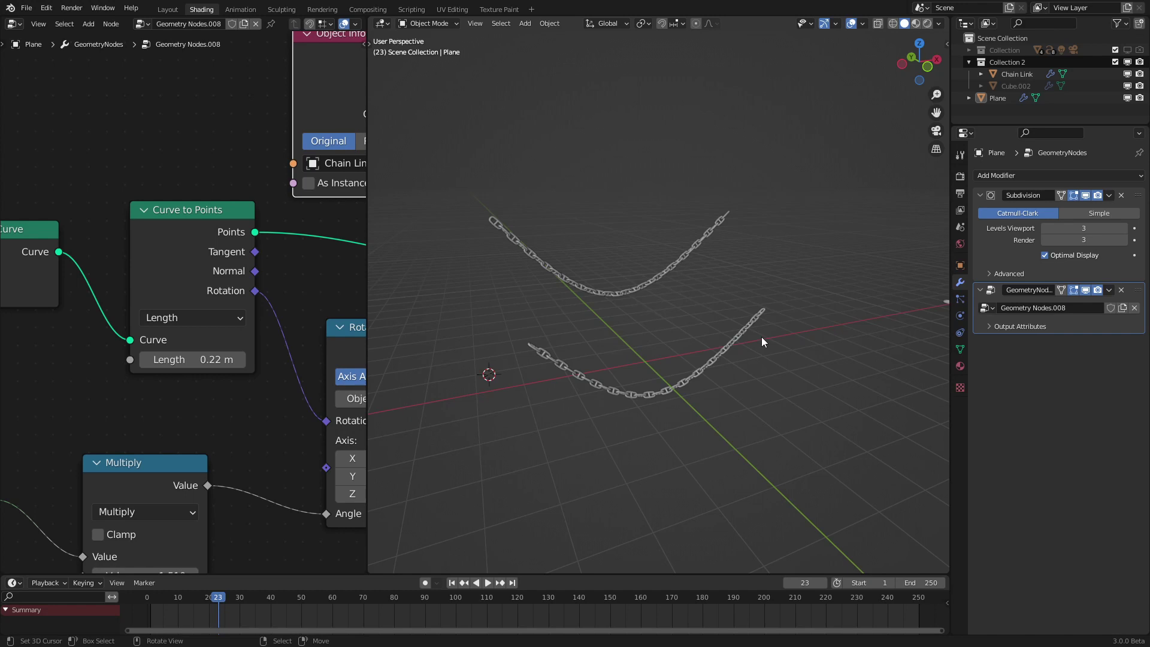
pyautogui.keyDown('ctrl'); pyautogui.moveTo(699, 422); pyautogui.dragTo(731, 372, button='middle'); pyautogui.keyUp('ctrl')
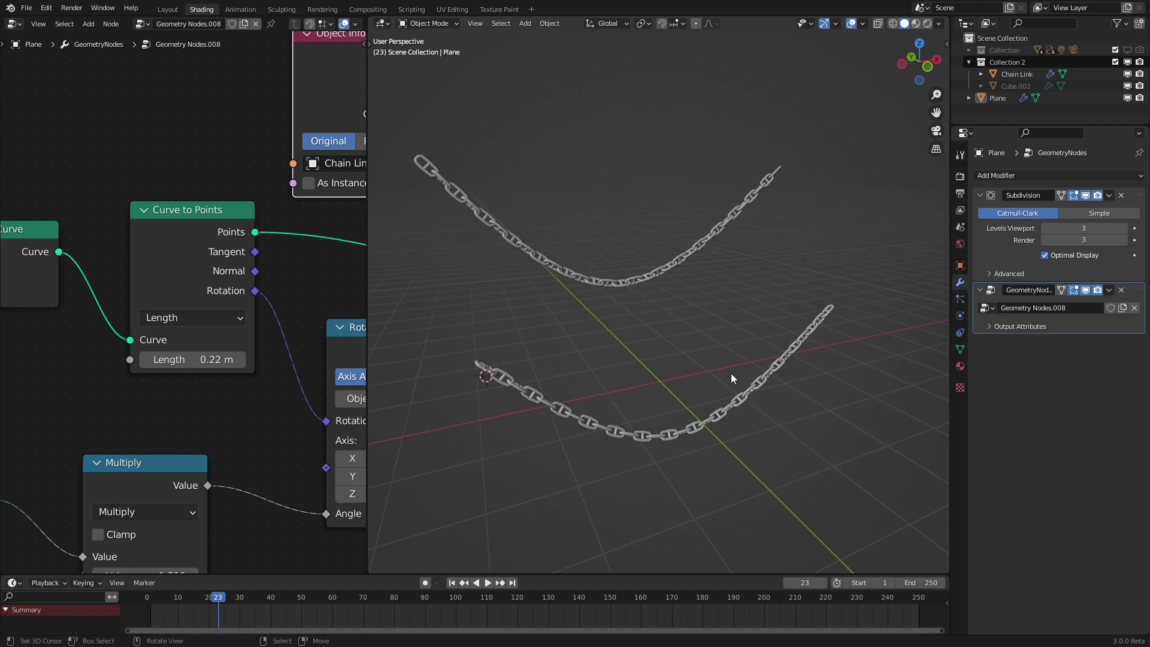